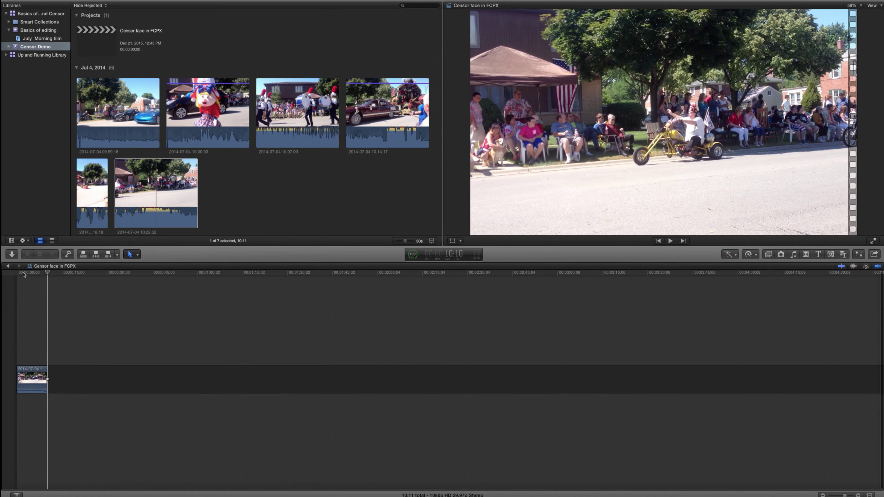
- Play the parade clip from the start of the timeline to review it, then stop
{"action": "left_click", "coordinate": [23, 273]}
{"action": "key", "text": "space"}
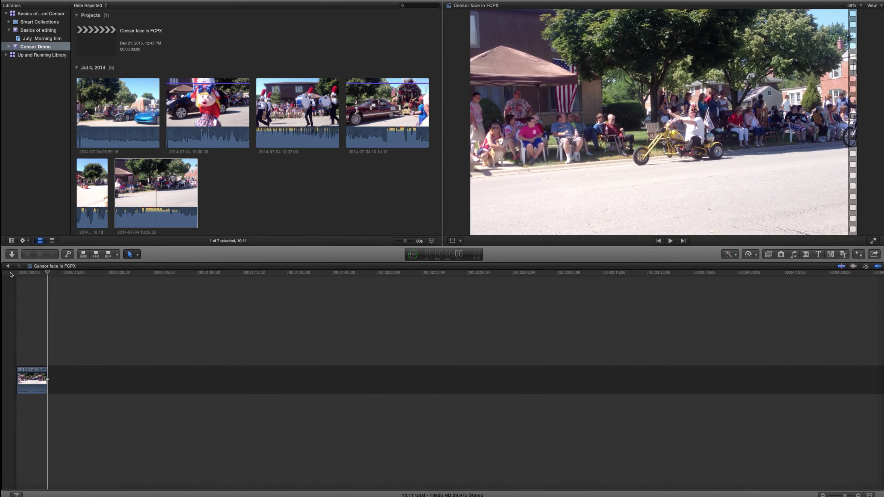
{"action": "left_click", "coordinate": [18, 273]}
{"action": "key", "text": "space"}
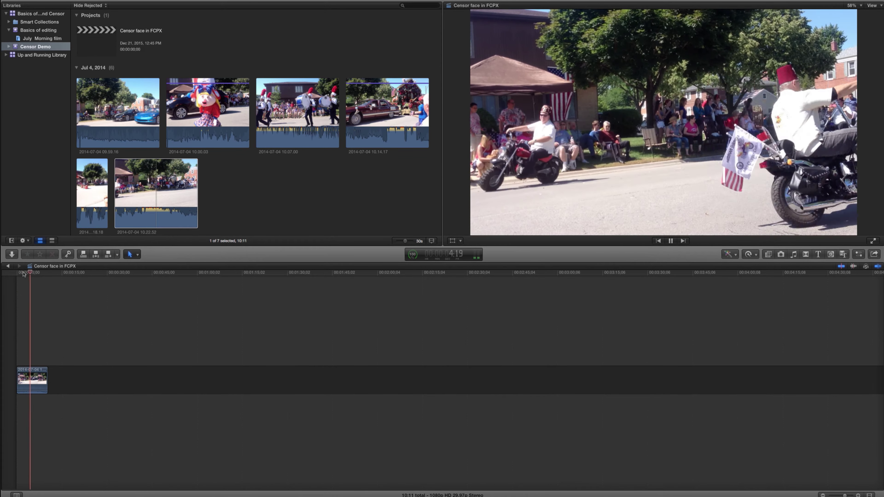
{"action": "key", "text": "space"}
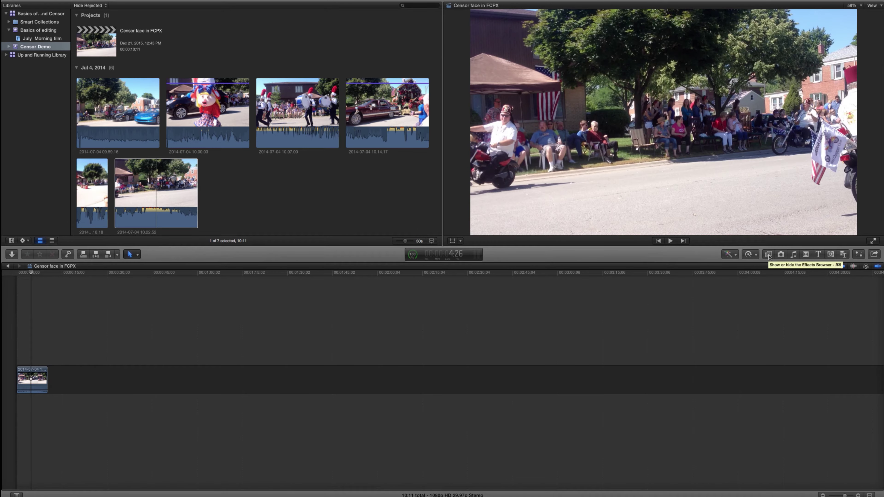
- Search the Effects Browser for 'cen' and preview the Censor effect
{"action": "left_click", "coordinate": [769, 255]}
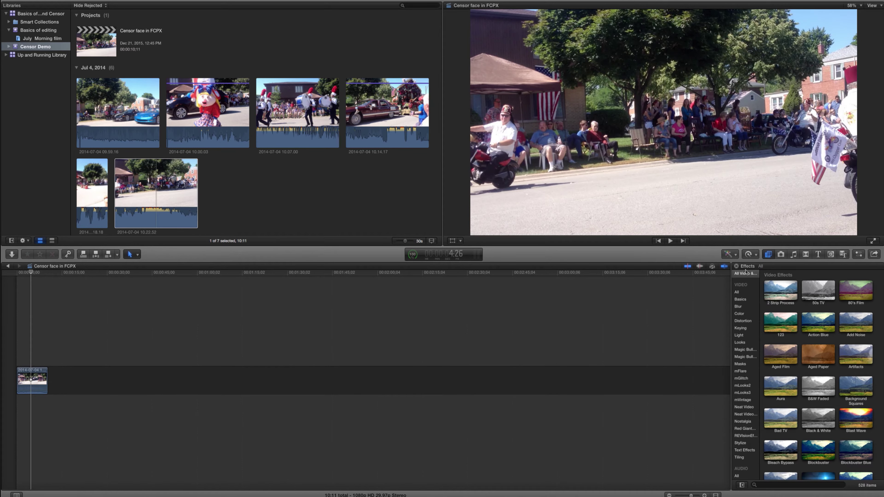
{"action": "left_click", "coordinate": [779, 487]}
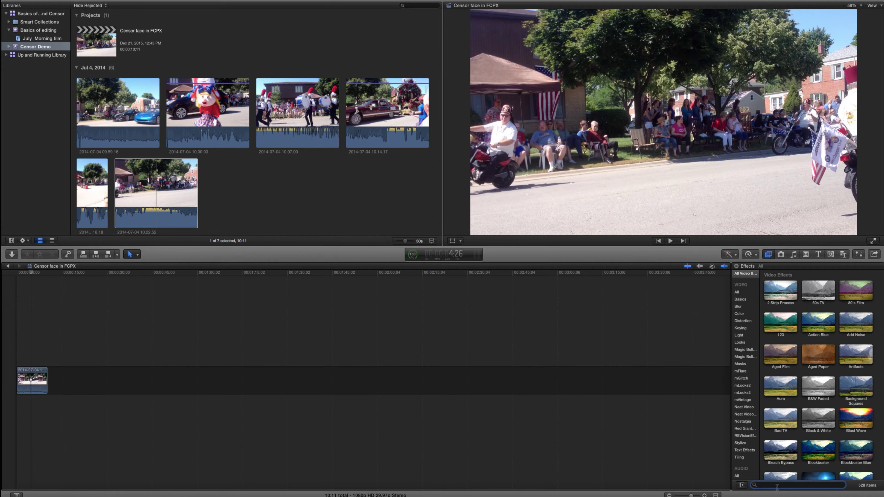
{"action": "type", "text": "cen"}
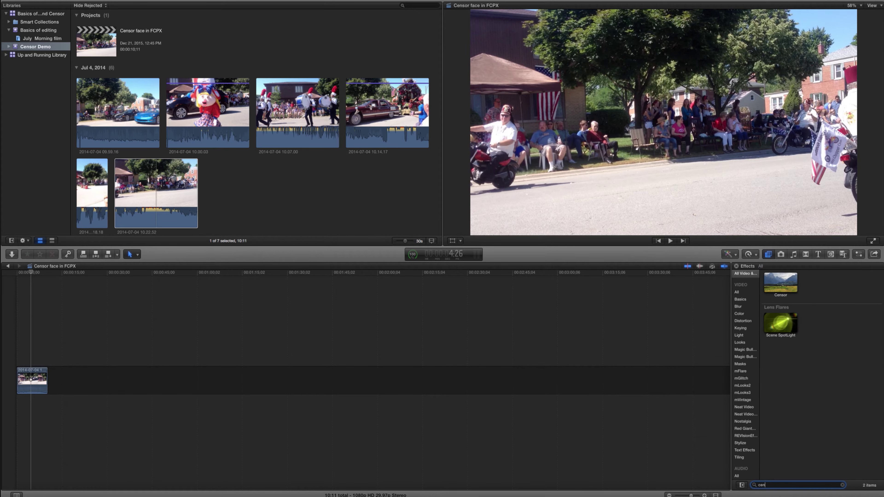
{"action": "left_click", "coordinate": [788, 281]}
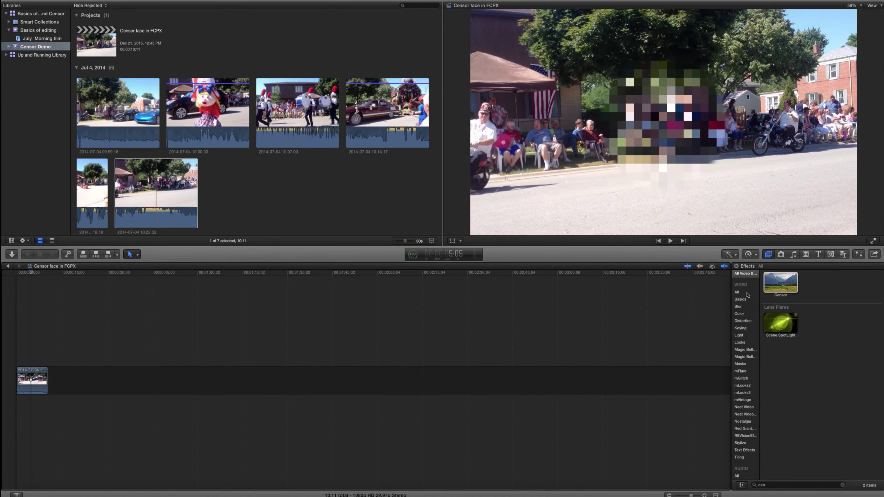
- Clear the search, show All video effects, and locate and preview Censor in the list
{"action": "left_click", "coordinate": [737, 293]}
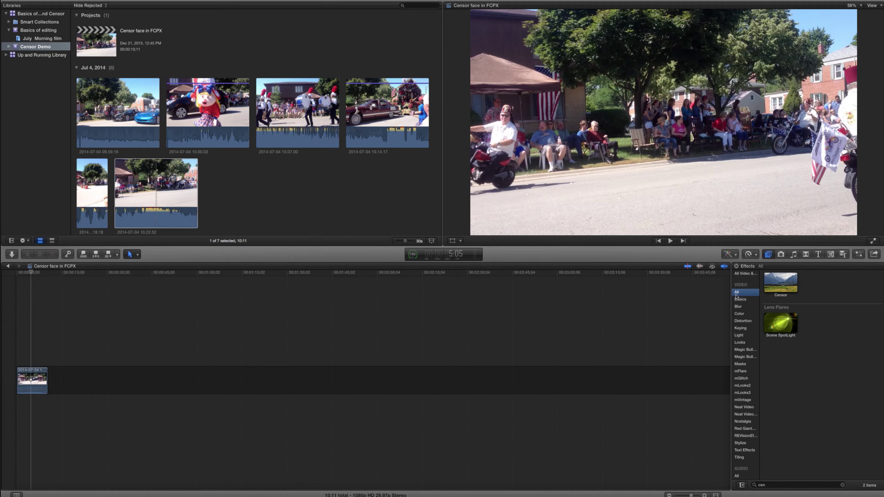
{"action": "left_click", "coordinate": [848, 483]}
{"action": "left_click", "coordinate": [836, 486]}
{"action": "left_click", "coordinate": [843, 486]}
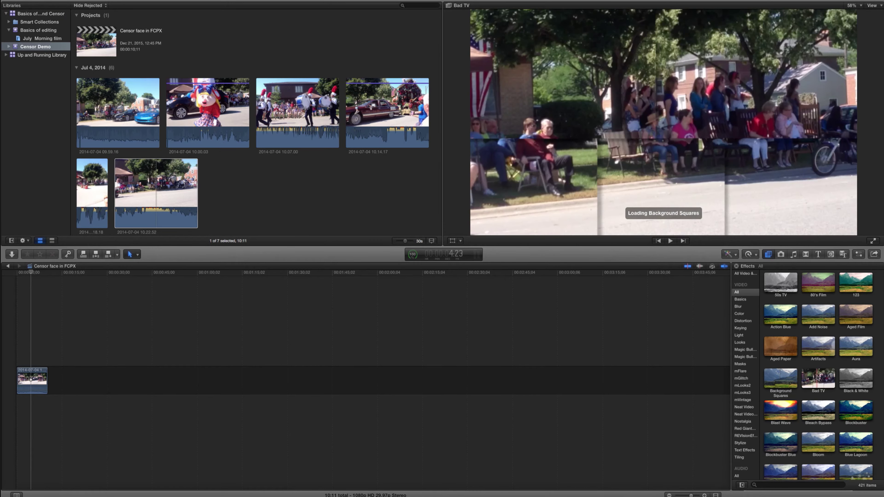
{"action": "left_click", "coordinate": [789, 485]}
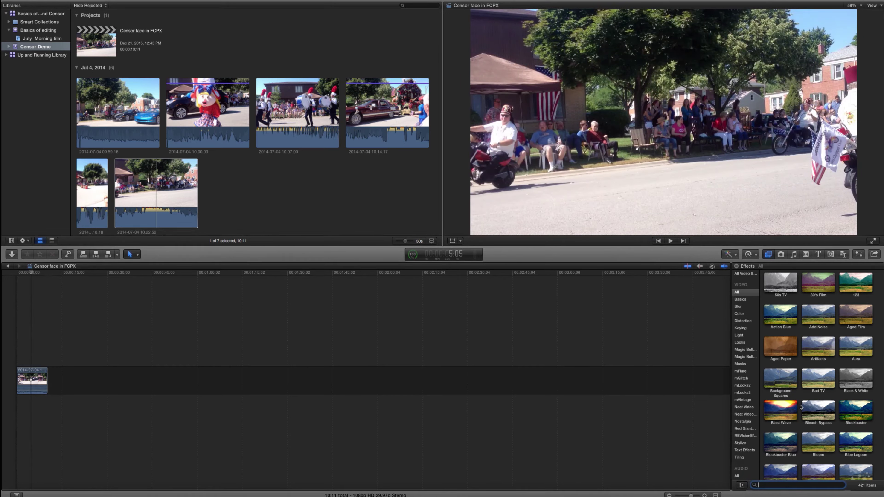
{"action": "scroll", "coordinate": [800, 407], "scroll_direction": "down", "scroll_amount": 5}
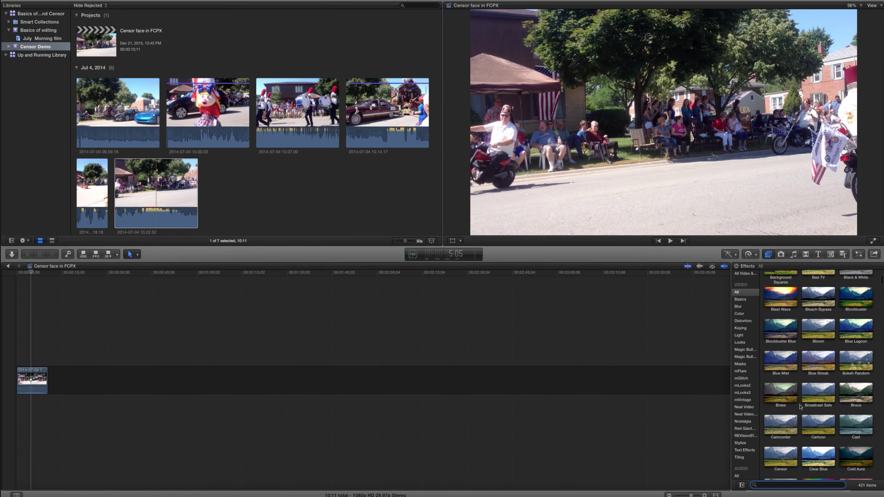
{"action": "scroll", "coordinate": [800, 407], "scroll_direction": "down", "scroll_amount": 5}
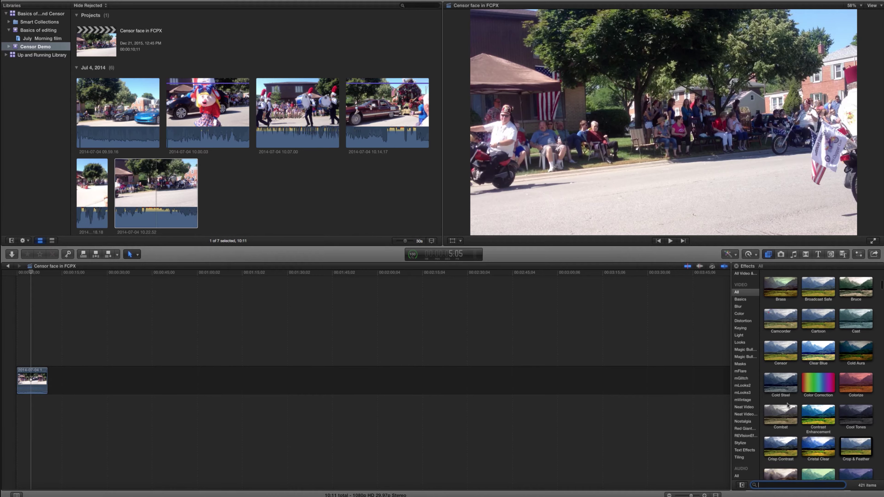
{"action": "scroll", "coordinate": [788, 405], "scroll_direction": "down", "scroll_amount": 4}
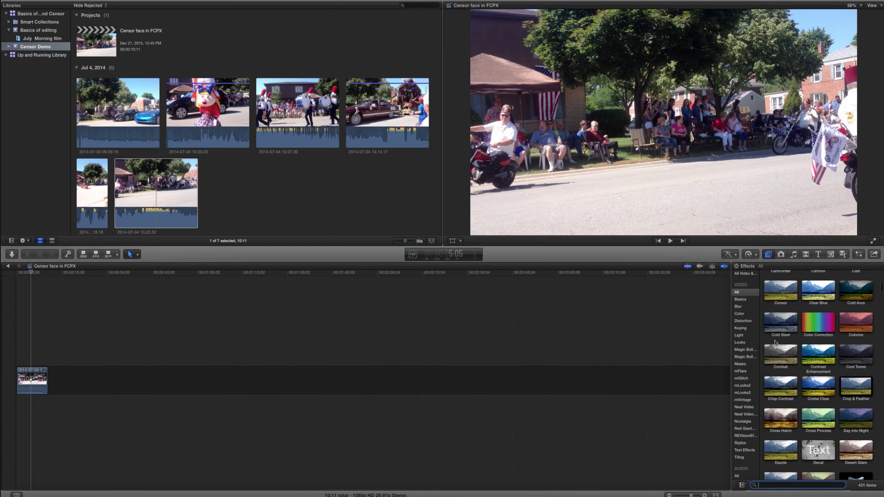
{"action": "scroll", "coordinate": [775, 343], "scroll_direction": "up", "scroll_amount": 2}
{"action": "left_click", "coordinate": [782, 319]}
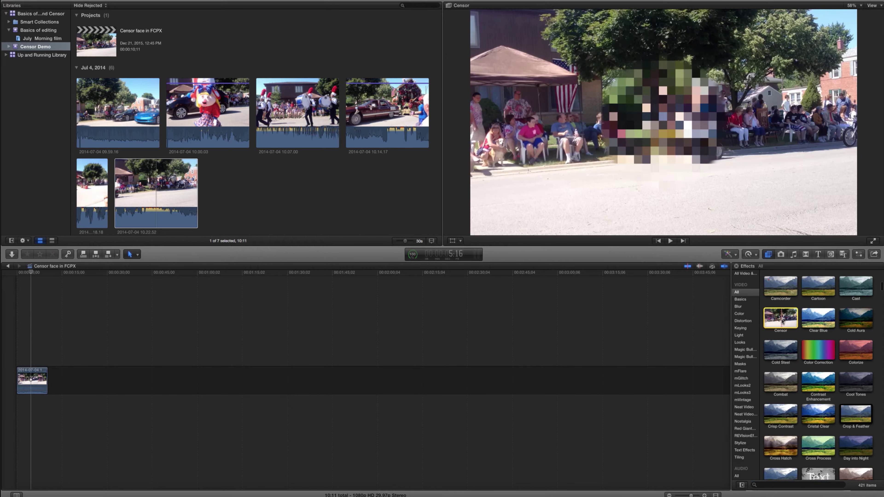
- Apply Censor to the parade clip, check rendering in Background Tasks, then reselect the clip
{"action": "left_click_drag", "start_coordinate": [782, 320], "coordinate": [32, 374]}
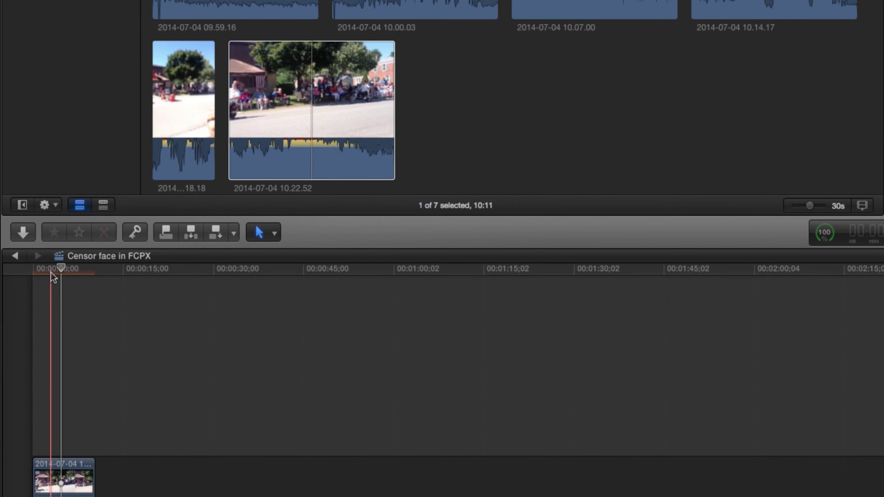
{"action": "left_click", "coordinate": [826, 235]}
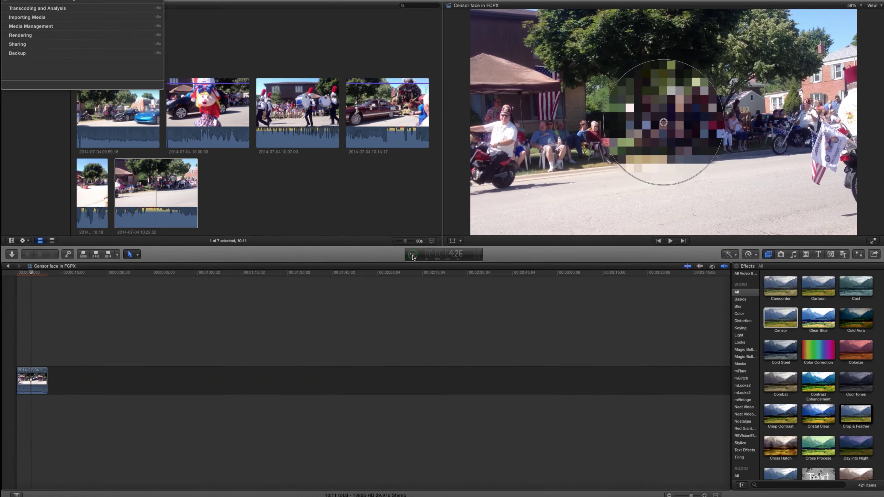
{"action": "left_click_drag", "start_coordinate": [57, 1], "coordinate": [372, 257]}
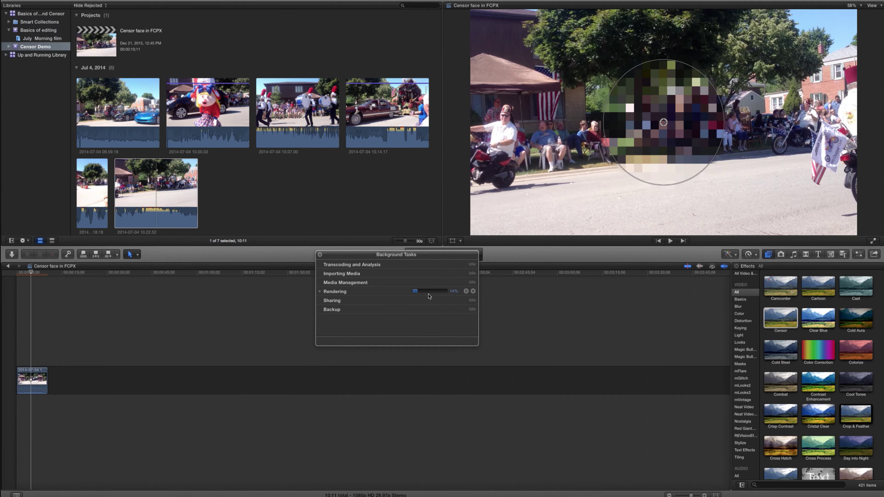
{"action": "left_click", "coordinate": [319, 255]}
{"action": "left_click", "coordinate": [32, 375]}
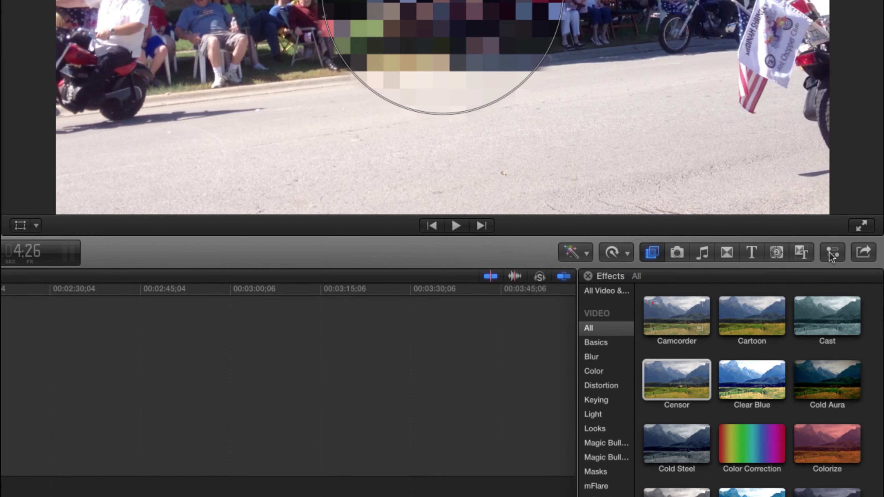
- Open the Inspector, delete the accidentally added Not The Droid clip, and reselect the parade clip
{"action": "left_click", "coordinate": [830, 253]}
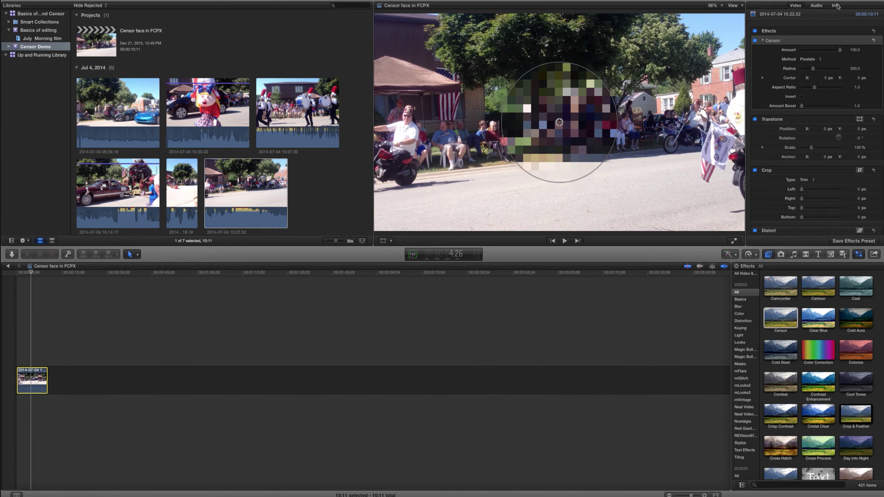
{"action": "left_click", "coordinate": [32, 31]}
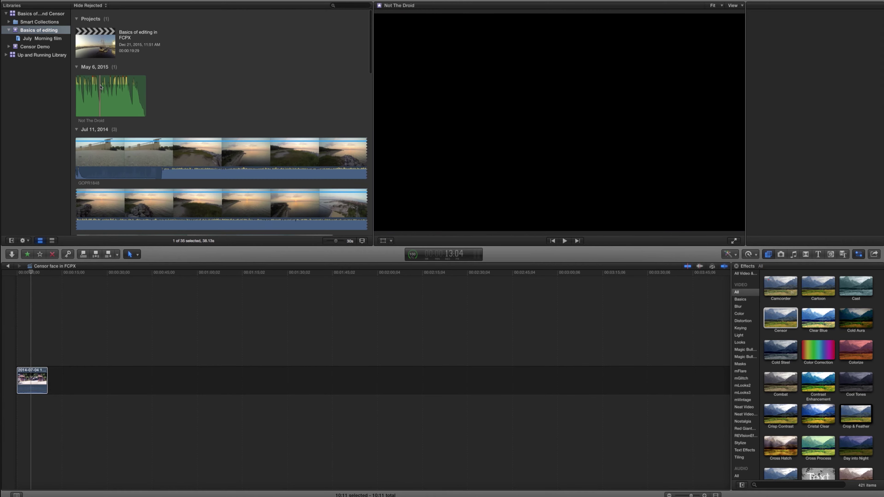
{"action": "left_click_drag", "start_coordinate": [100, 87], "coordinate": [168, 365]}
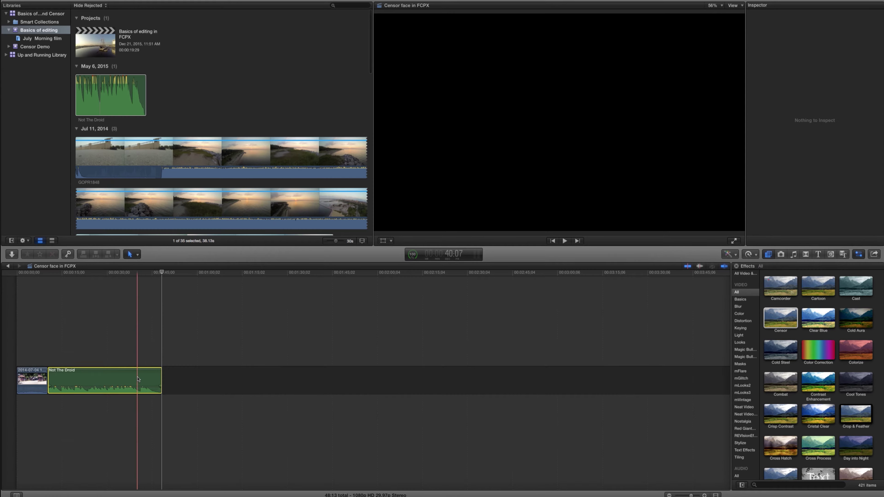
{"action": "left_click", "coordinate": [143, 381]}
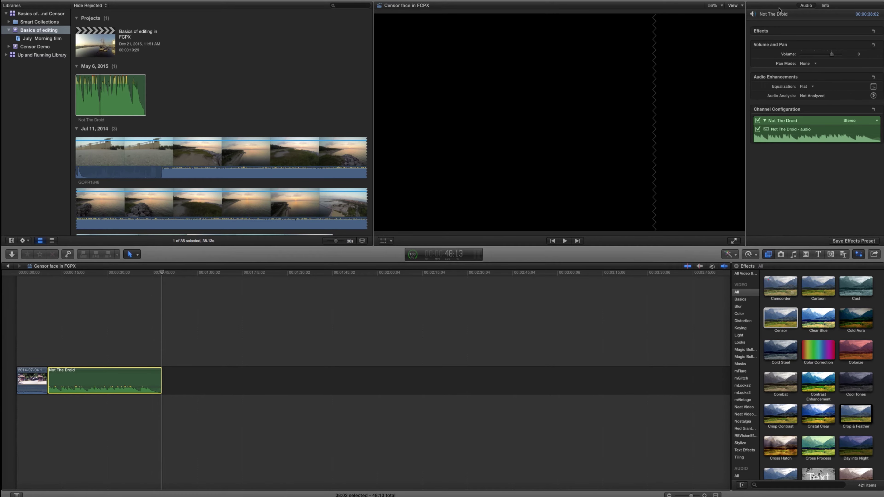
{"action": "key", "text": "Delete"}
{"action": "left_click", "coordinate": [30, 380]}
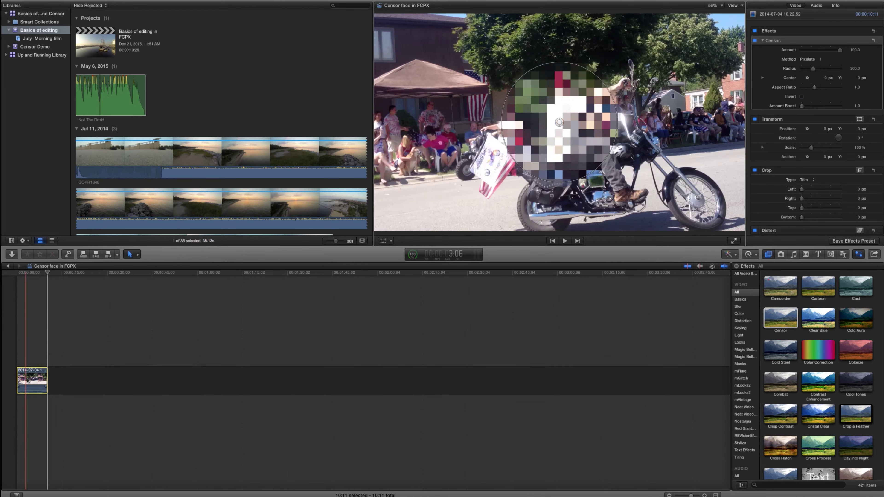
- Select the Censor effect and drag its circle to X -0.43, Y 0.13 over the rider's head
{"action": "key", "text": "space"}
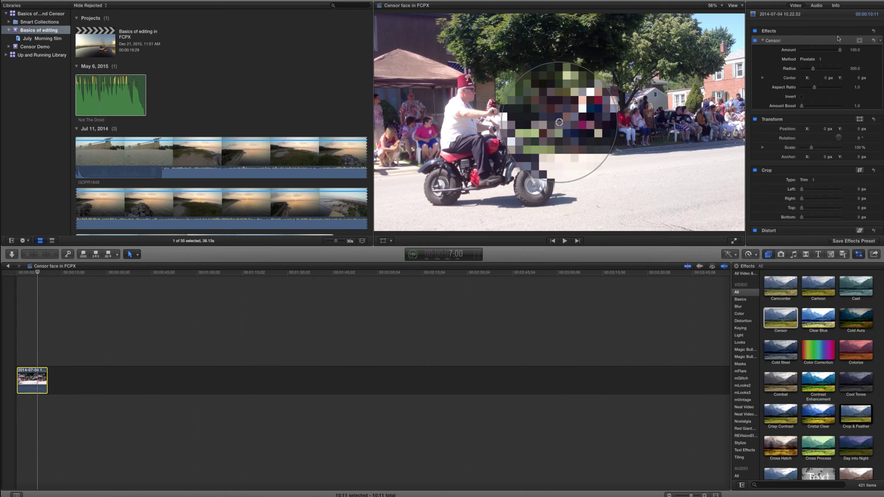
{"action": "mouse_move", "coordinate": [855, 34]}
{"action": "left_click", "coordinate": [859, 41]}
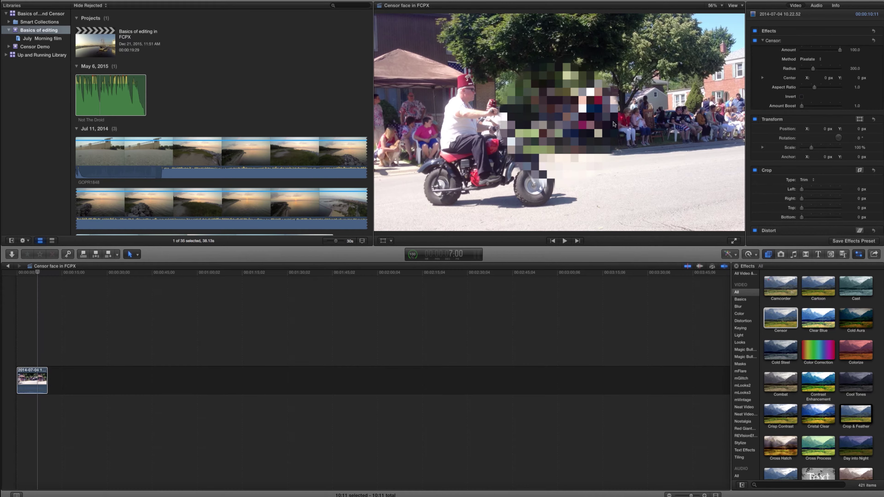
{"action": "left_click", "coordinate": [790, 79]}
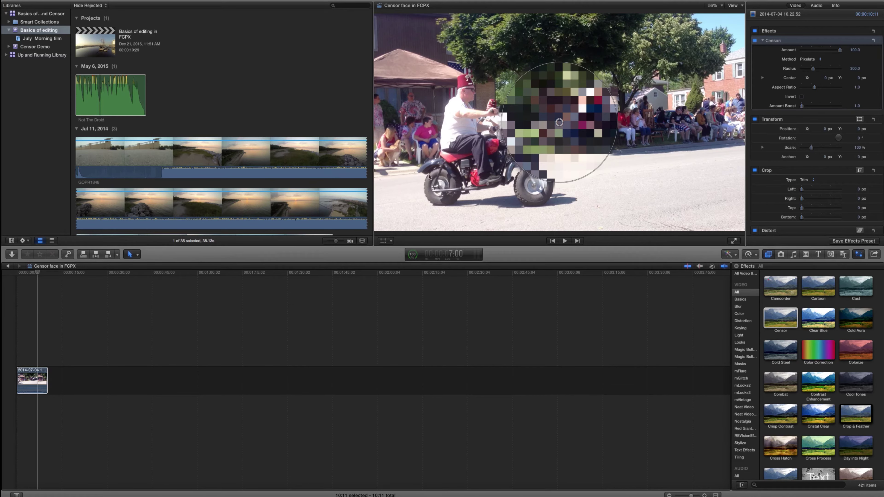
{"action": "key", "text": "super+2"}
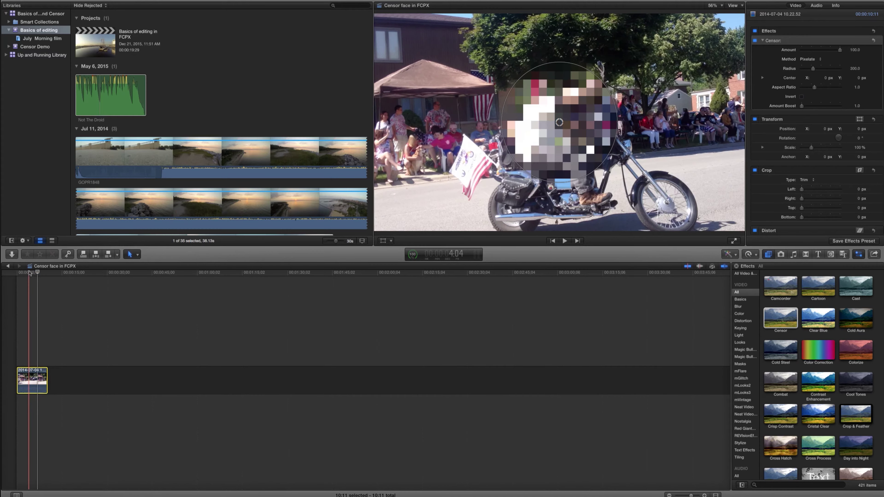
{"action": "left_click", "coordinate": [28, 273]}
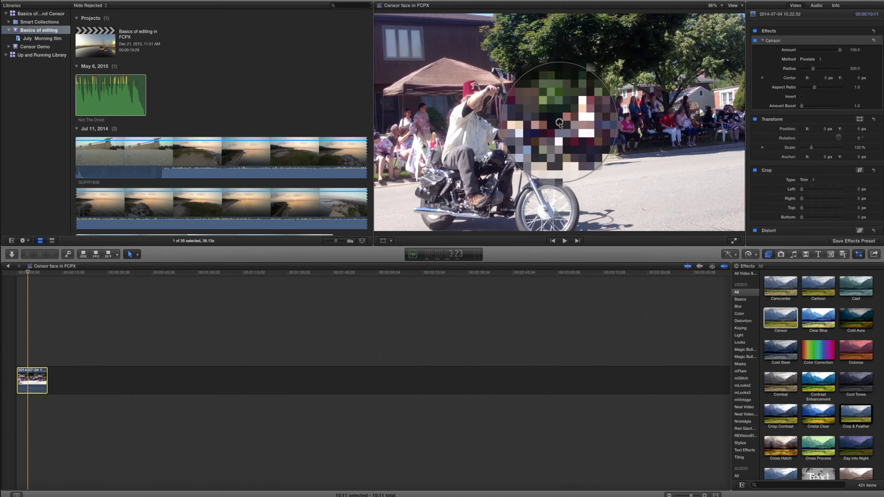
{"action": "left_click_drag", "start_coordinate": [559, 125], "coordinate": [468, 97]}
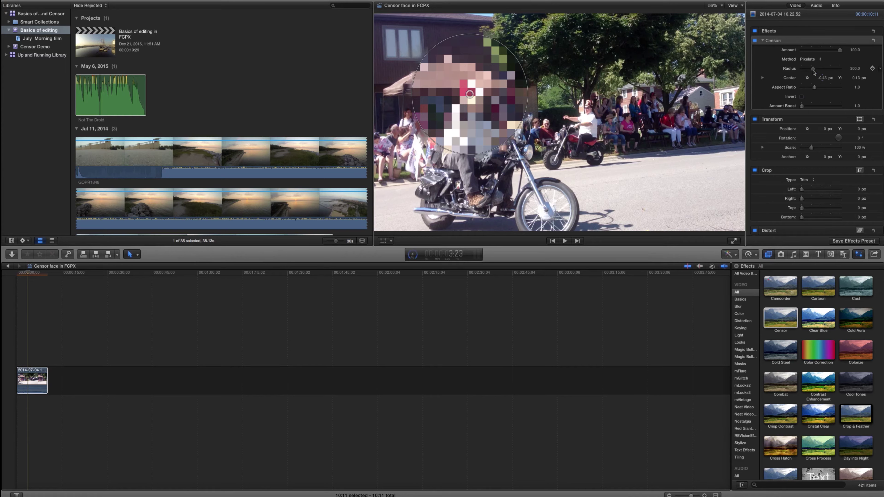
- Lower the Censor Radius and position the smaller circle onto the rider's face
{"action": "left_click_drag", "start_coordinate": [814, 71], "coordinate": [806, 71]}
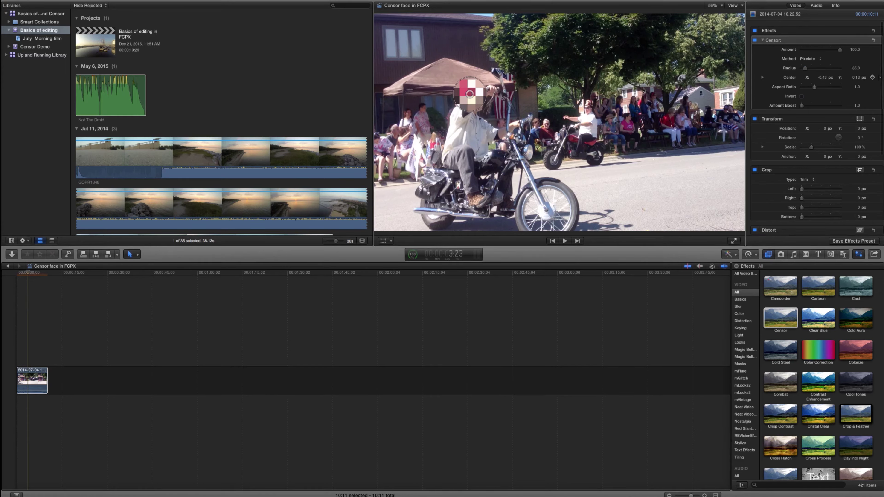
{"action": "left_click_drag", "start_coordinate": [463, 94], "coordinate": [465, 97]}
{"action": "scroll", "coordinate": [834, 72], "scroll_direction": "down", "scroll_amount": 1}
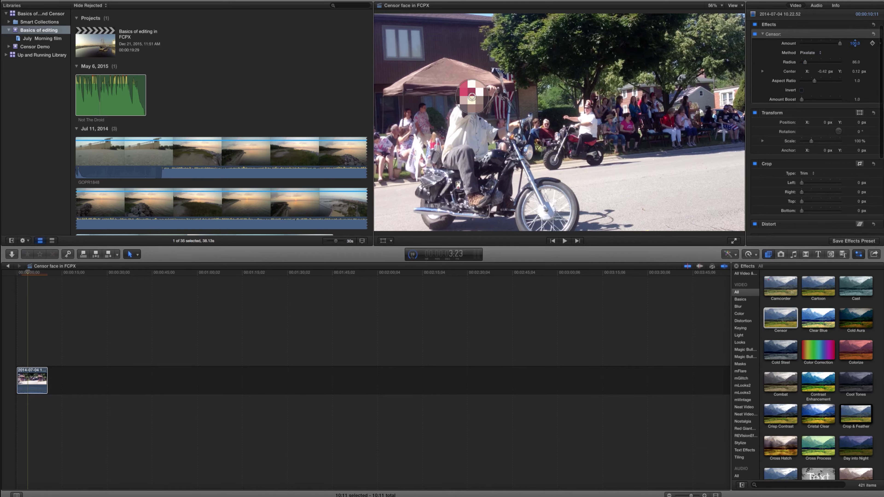
- Switch the Censor Method to Blur and set Amount to 33.29
{"action": "mouse_move", "coordinate": [855, 43]}
{"action": "left_mouse_down"}
{"action": "mouse_move", "coordinate": [838, 43]}
{"action": "mouse_move", "coordinate": [857, 43]}
{"action": "left_mouse_up"}
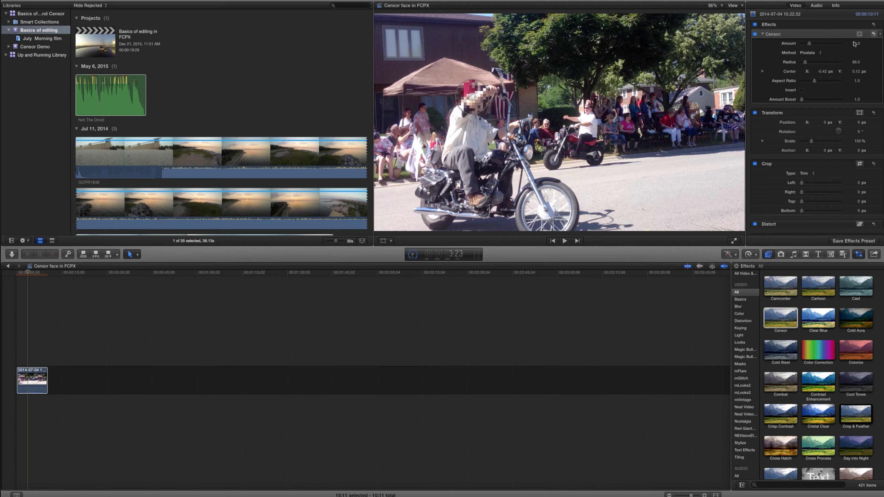
{"action": "left_click_drag", "start_coordinate": [855, 44], "coordinate": [860, 41]}
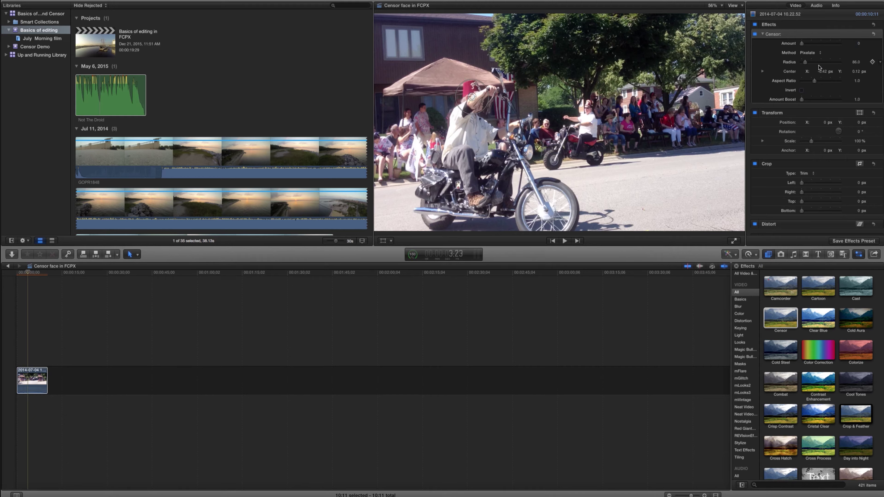
{"action": "left_click", "coordinate": [811, 52]}
{"action": "left_click", "coordinate": [815, 61]}
{"action": "mouse_move", "coordinate": [804, 43]}
{"action": "left_mouse_down"}
{"action": "mouse_move", "coordinate": [825, 43]}
{"action": "mouse_move", "coordinate": [815, 45]}
{"action": "left_mouse_up"}
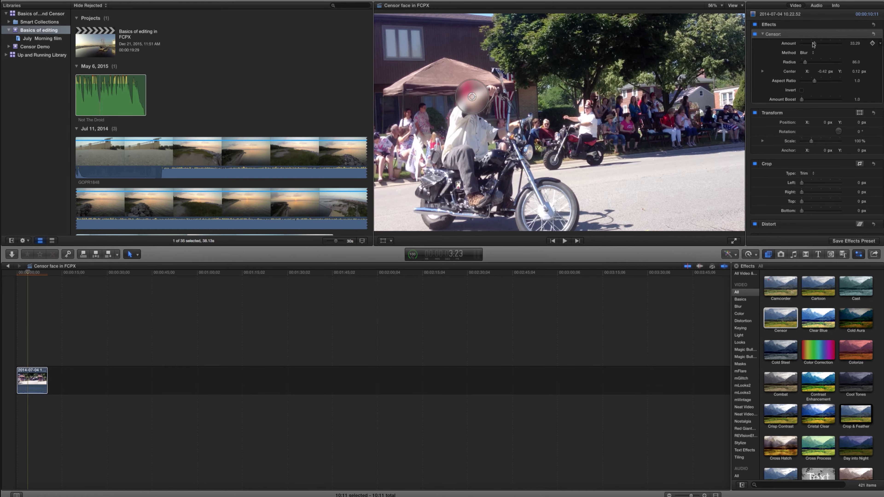
- Replay the clip from its start, stop at 3:16, and move the blur circle onto the face
{"action": "left_click", "coordinate": [26, 274]}
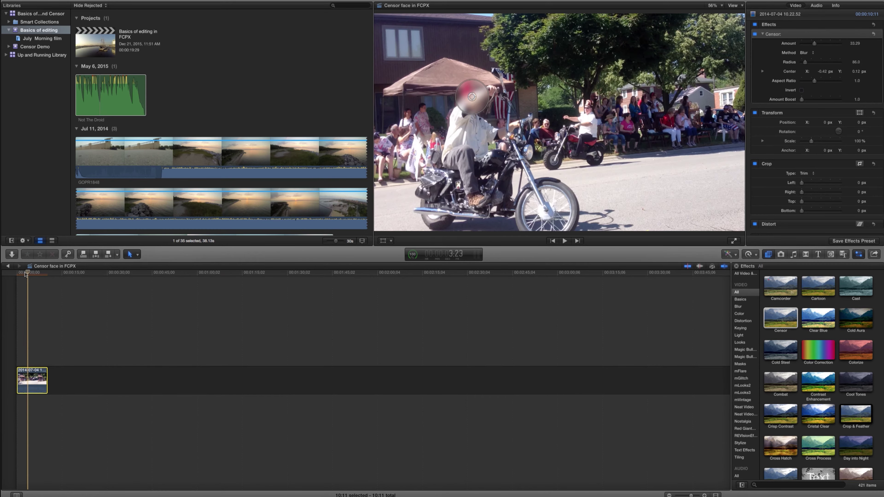
{"action": "left_click_drag", "start_coordinate": [26, 274], "coordinate": [14, 274]}
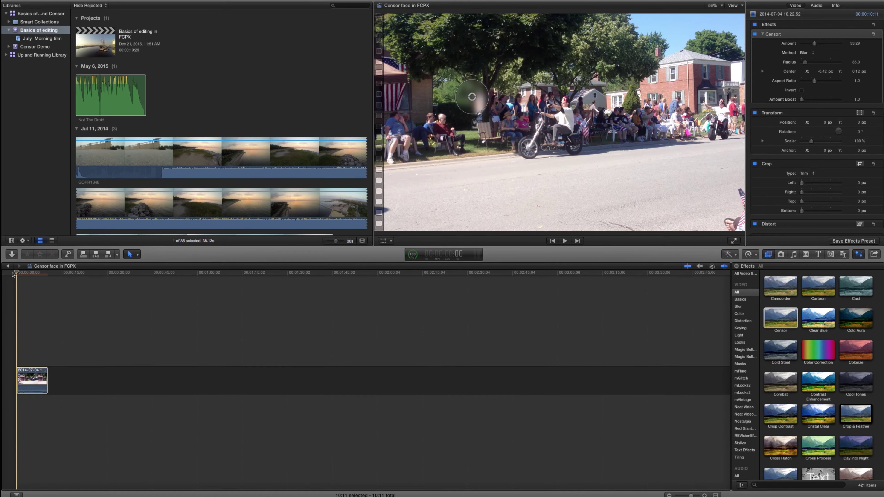
{"action": "key", "text": "space"}
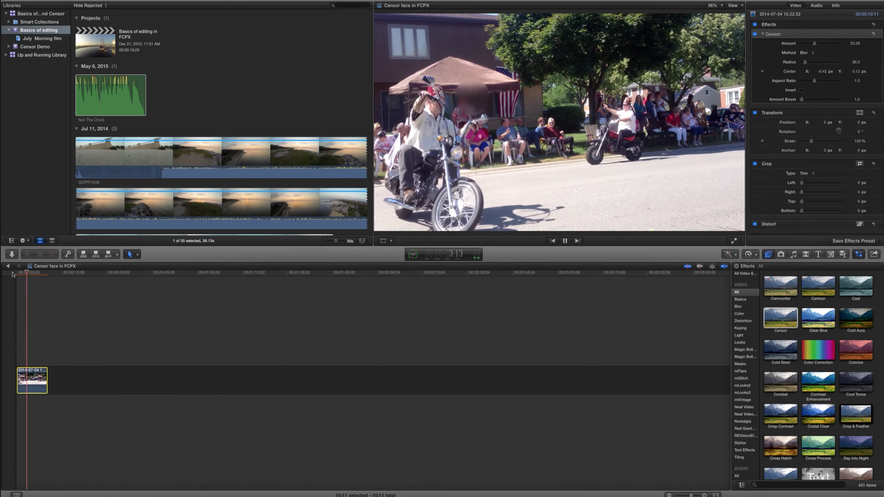
{"action": "key", "text": "space"}
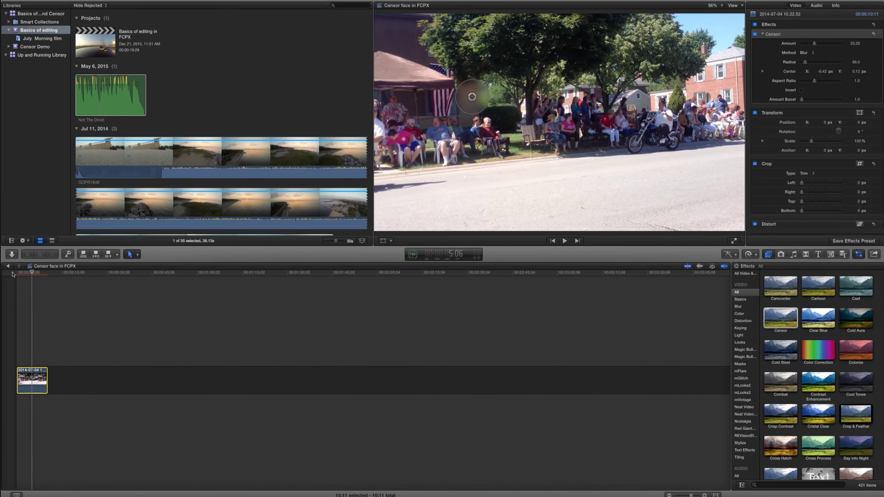
{"action": "left_click", "coordinate": [28, 278]}
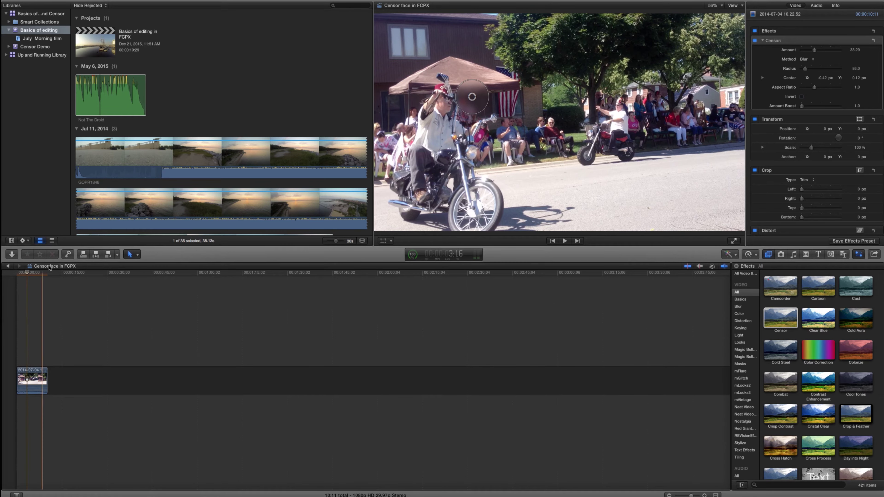
{"action": "left_click_drag", "start_coordinate": [465, 103], "coordinate": [444, 105]}
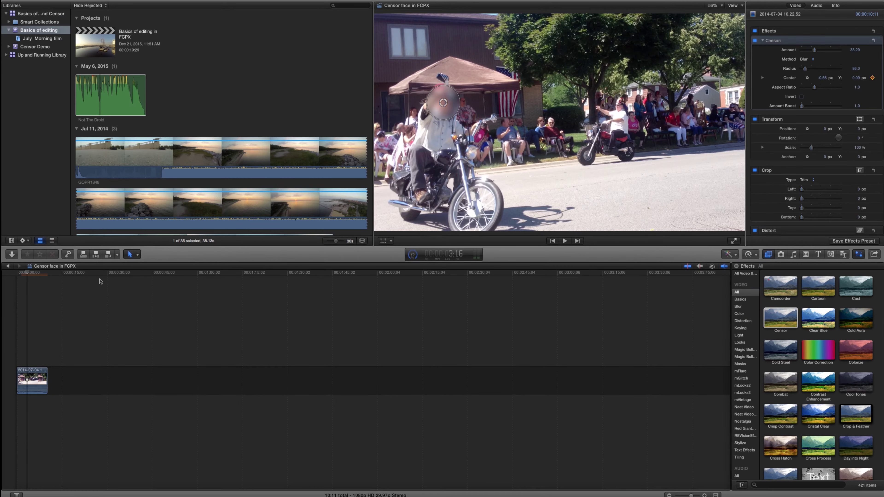
- Step back ten frames at a time, adding Center keyframes that keep the blur on the biker's face
{"action": "left_click", "coordinate": [100, 281]}
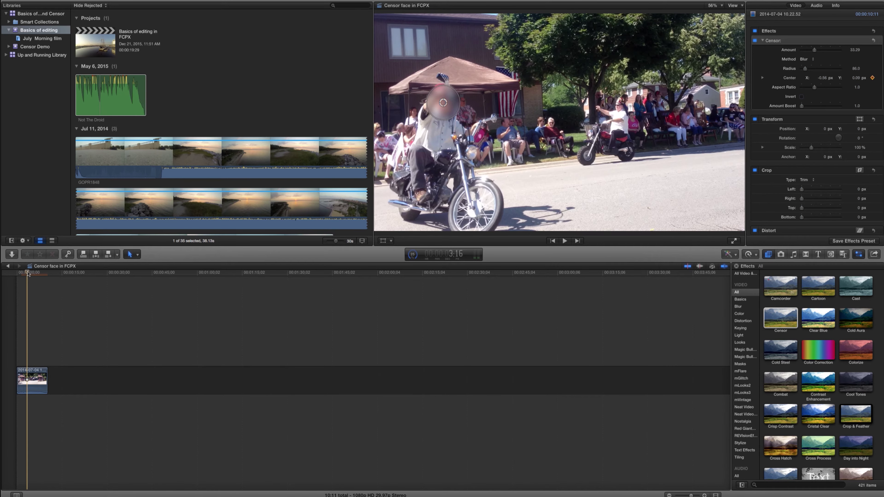
{"action": "key", "text": "shift+Left"}
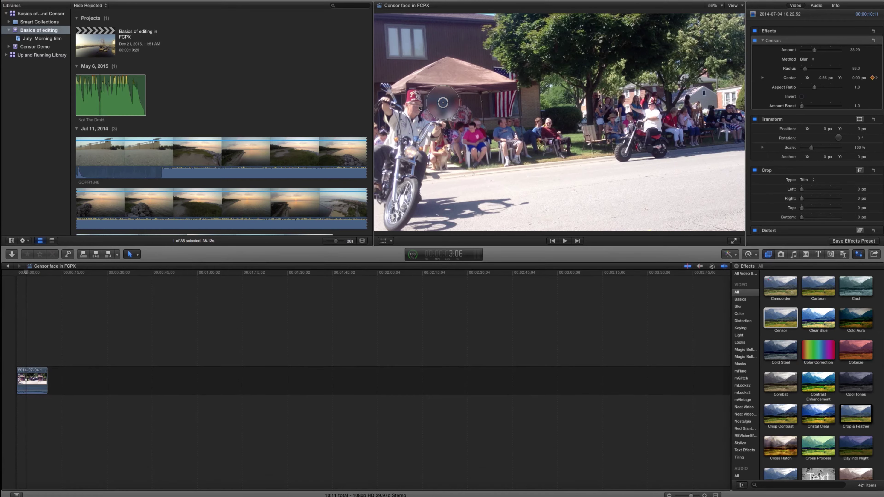
{"action": "left_click_drag", "start_coordinate": [447, 105], "coordinate": [417, 109]}
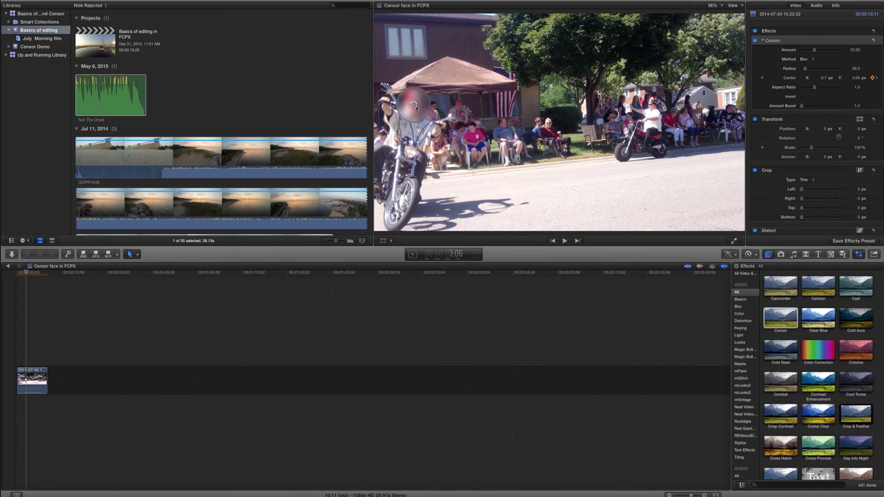
{"action": "key", "text": "space"}
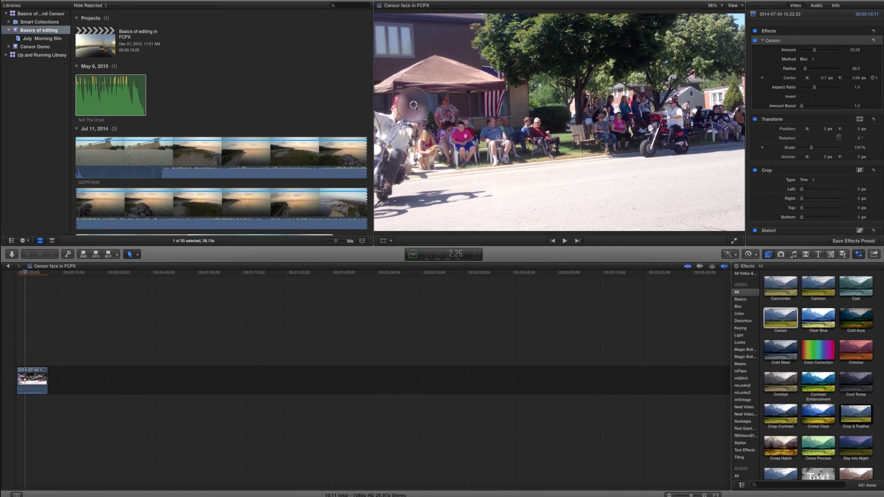
{"action": "left_click_drag", "start_coordinate": [417, 108], "coordinate": [400, 114]}
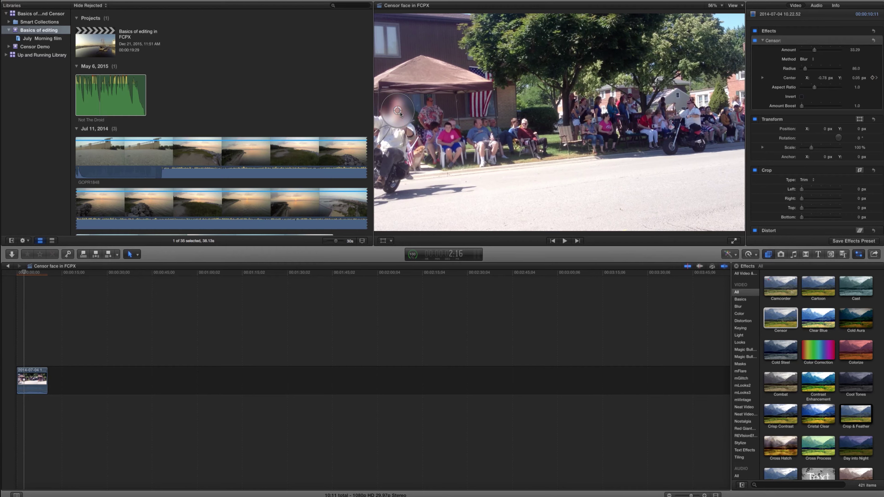
{"action": "key", "text": "j"}
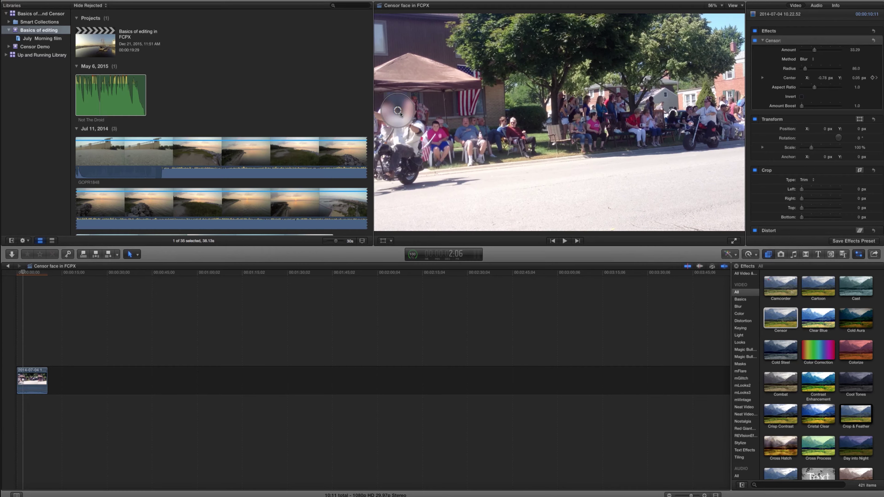
{"action": "left_click_drag", "start_coordinate": [401, 114], "coordinate": [413, 113]}
- Keep stepping back ten frames and realigning the blur circle with the face toward the clip start
{"action": "key", "text": "shift+Left"}
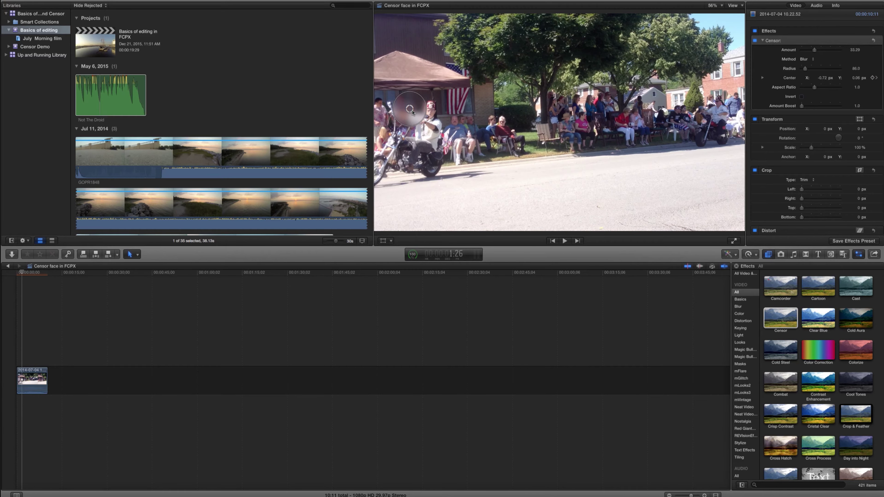
{"action": "left_click_drag", "start_coordinate": [412, 112], "coordinate": [434, 116]}
{"action": "key", "text": "shift+Left"}
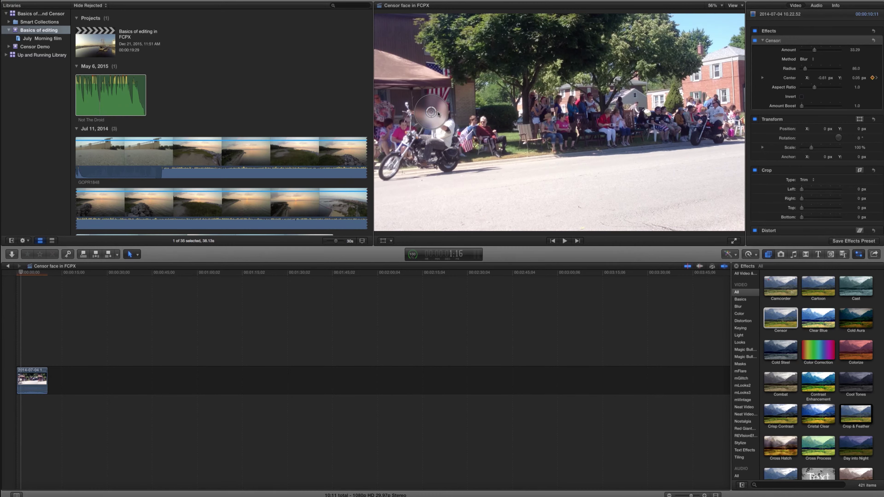
{"action": "key", "text": "shift+Left"}
{"action": "left_click_drag", "start_coordinate": [444, 111], "coordinate": [503, 109]}
{"action": "key", "text": "shift+Right"}
{"action": "key", "text": "shift+Right"}
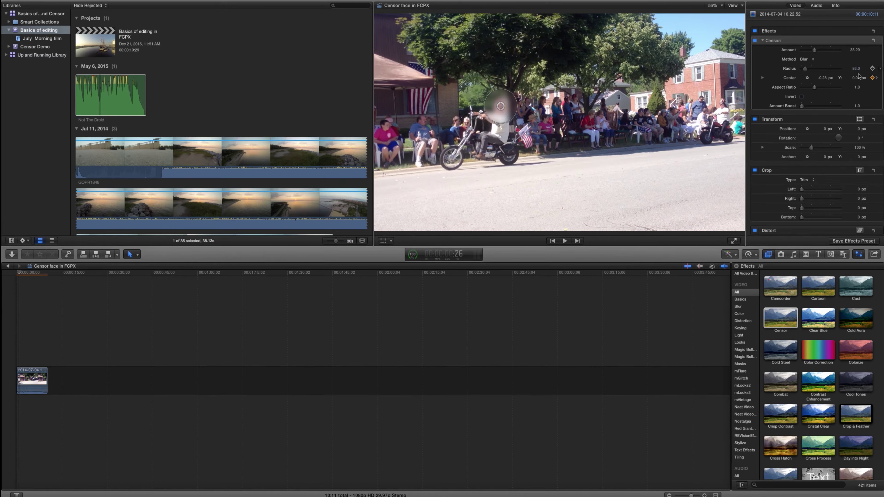
{"action": "key", "text": "shift+Left"}
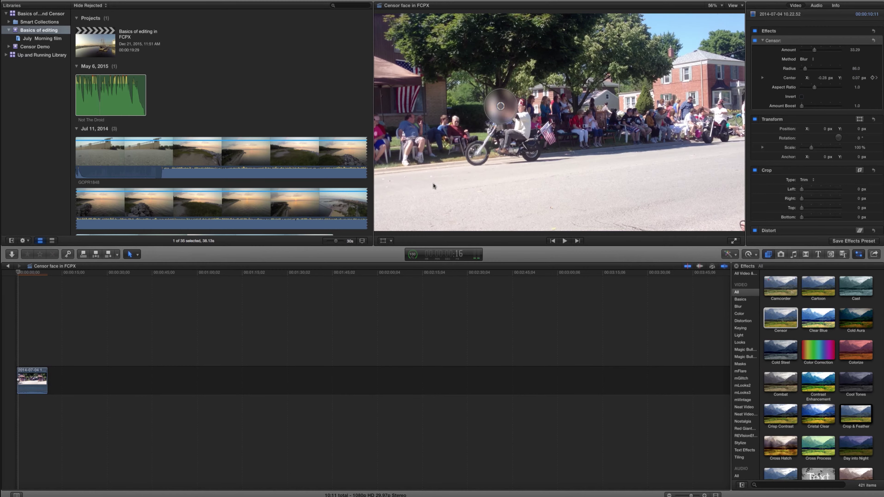
{"action": "left_click_drag", "start_coordinate": [502, 106], "coordinate": [523, 105]}
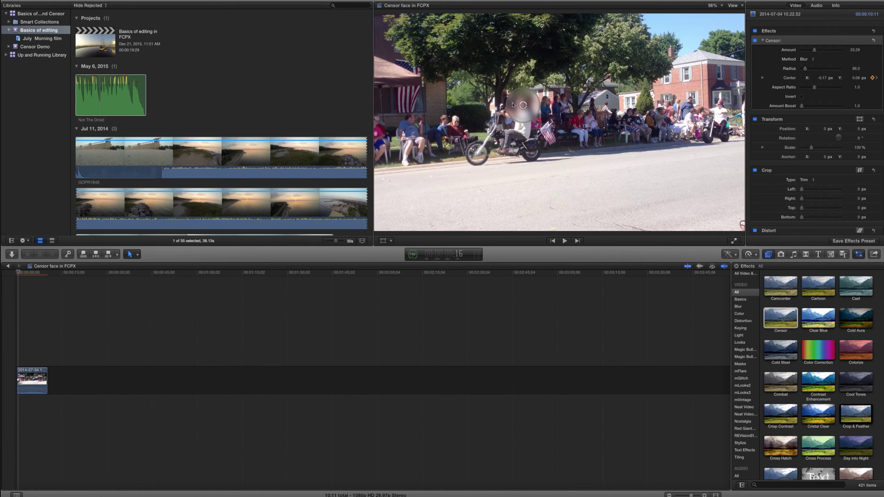
{"action": "key", "text": "shift+Left"}
{"action": "left_click_drag", "start_coordinate": [523, 104], "coordinate": [549, 103]}
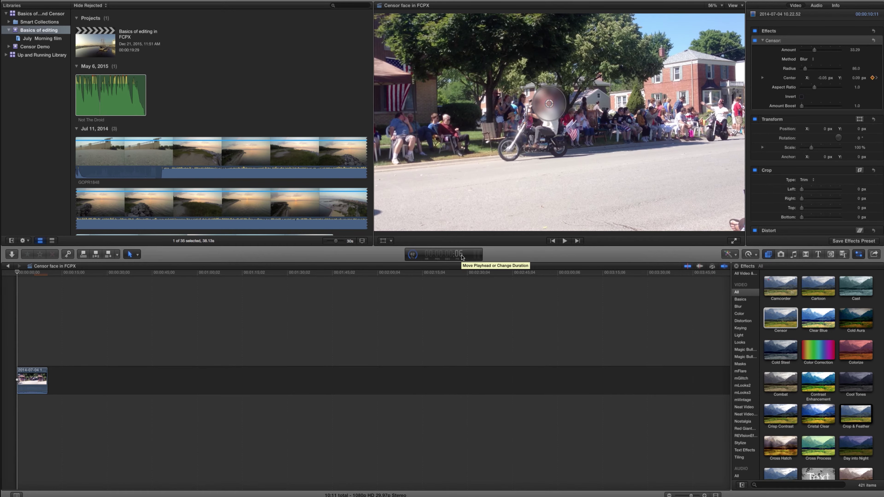
- Nudge the circle's starting position at the clip start, then check playback and return to 3:23
{"action": "key", "text": "Home"}
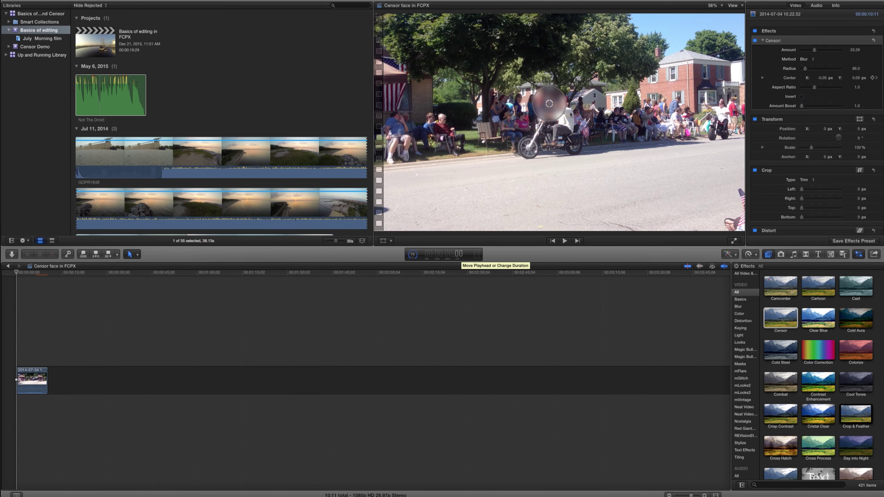
{"action": "left_click_drag", "start_coordinate": [553, 105], "coordinate": [554, 104]}
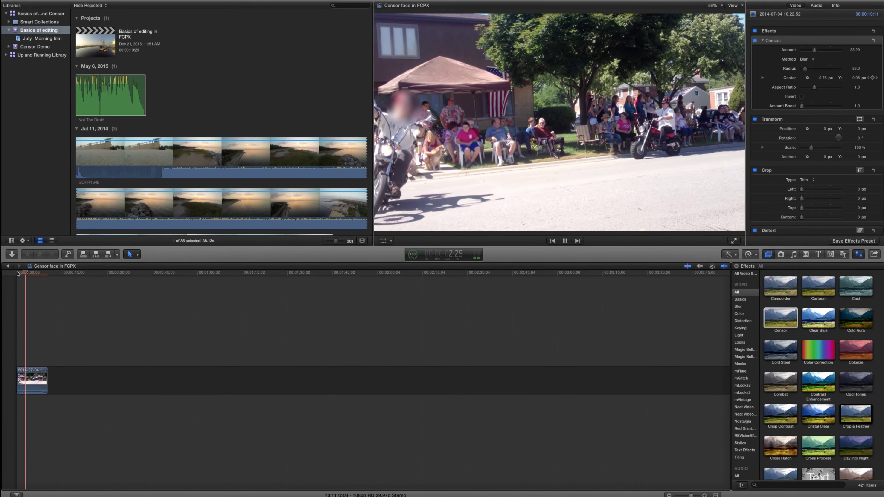
{"action": "key", "text": "space"}
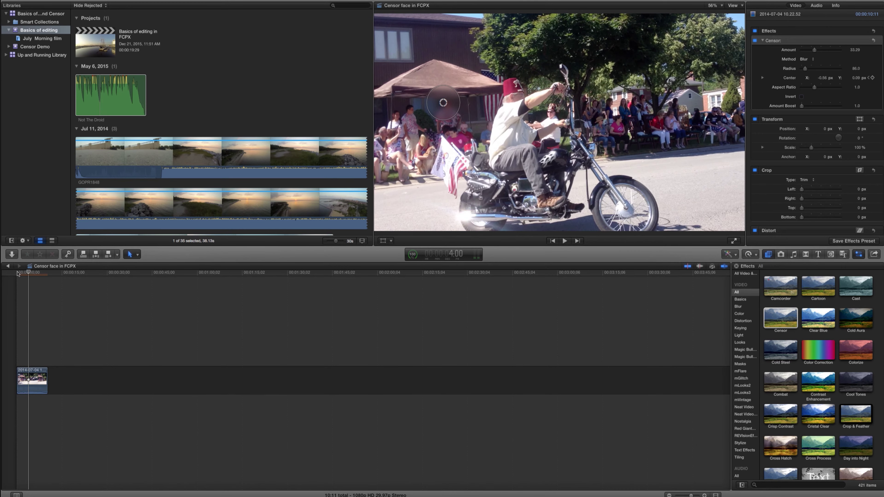
{"action": "left_click_drag", "start_coordinate": [25, 274], "coordinate": [26, 273]}
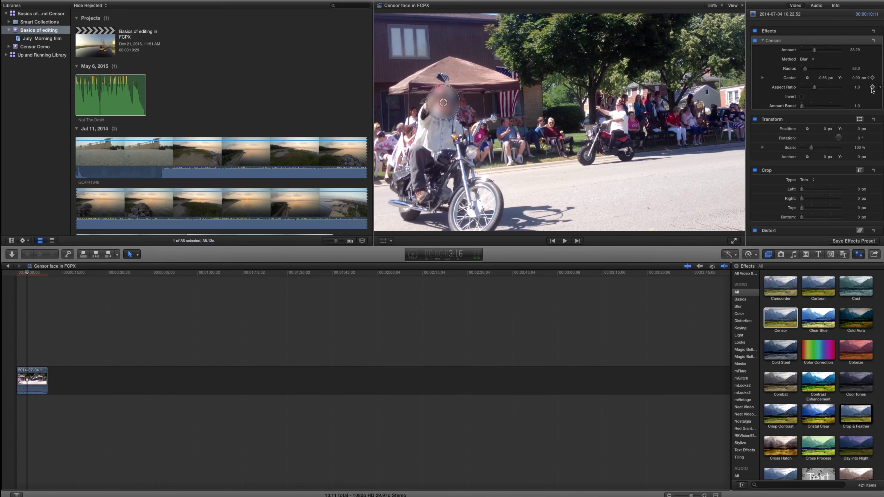
- Add a Censor Center keyframe and compare the tracking at frames 3:06 and 3:16
{"action": "left_click", "coordinate": [872, 78]}
{"action": "key", "text": "shift+Left"}
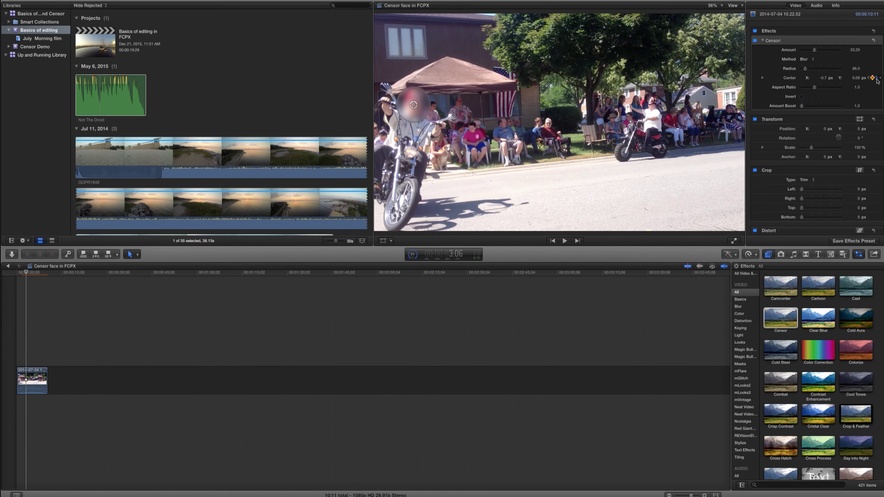
{"action": "key", "text": "shift+Right"}
{"action": "key", "text": "shift+Left"}
{"action": "key", "text": "shift+Right"}
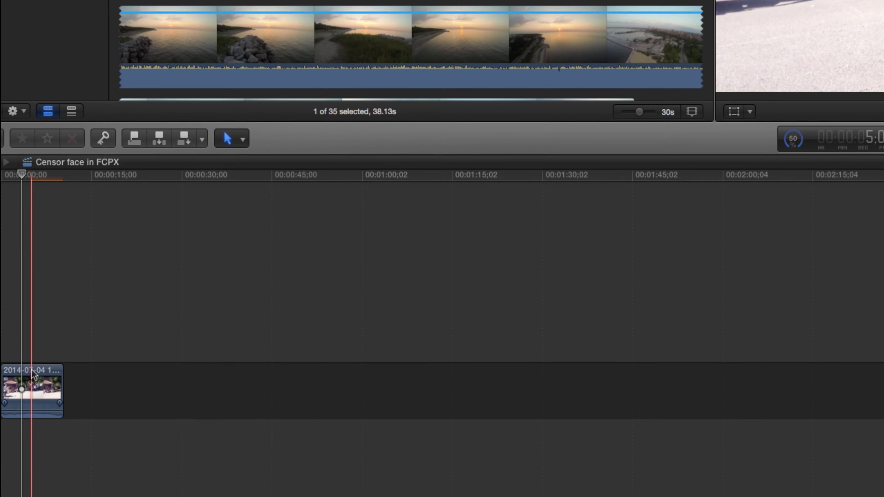
- Show Video Animation for the parade clip from its shortcut menu and zoom the timeline in
{"action": "right_click", "coordinate": [73, 372]}
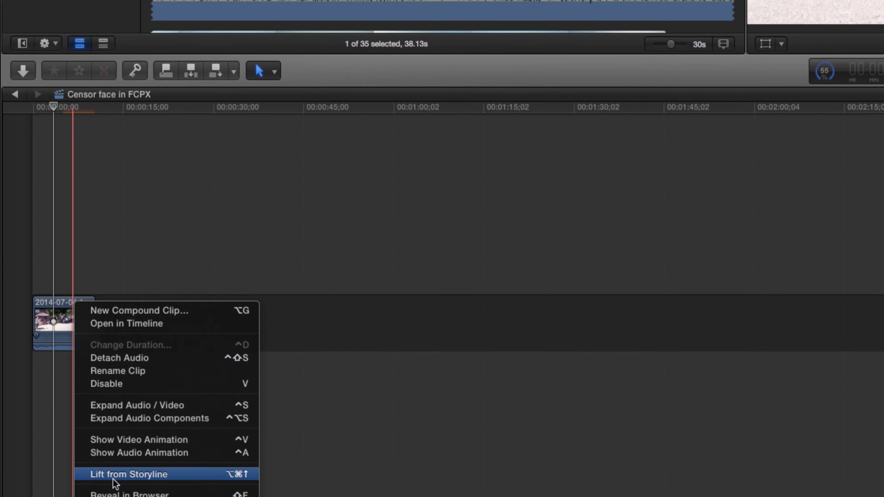
{"action": "left_click", "coordinate": [121, 441]}
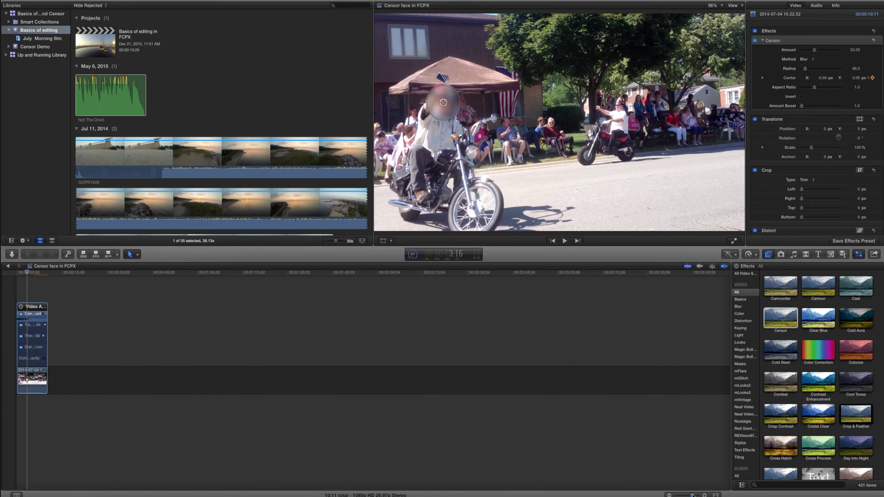
{"action": "left_click_drag", "start_coordinate": [693, 495], "coordinate": [690, 495]}
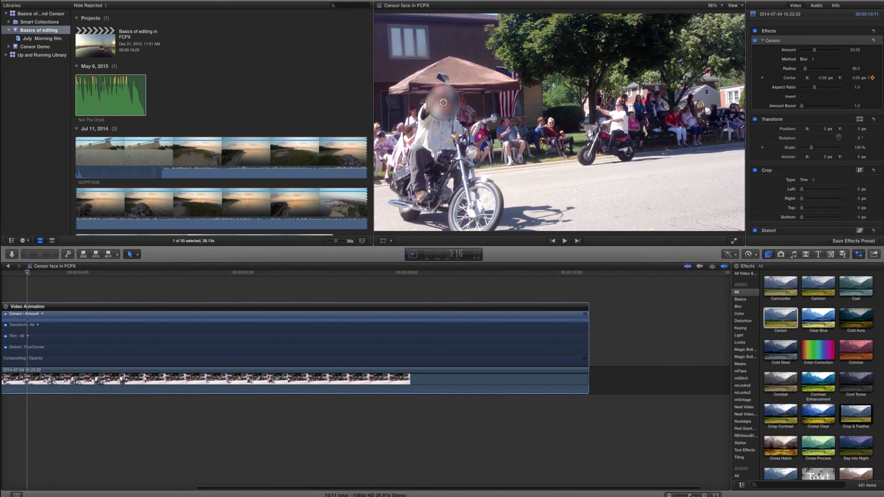
- Switch the Censor animation lane from Amount to Center and select the keyframe at 2:26
{"action": "scroll", "coordinate": [149, 341], "scroll_direction": "left", "scroll_amount": 5}
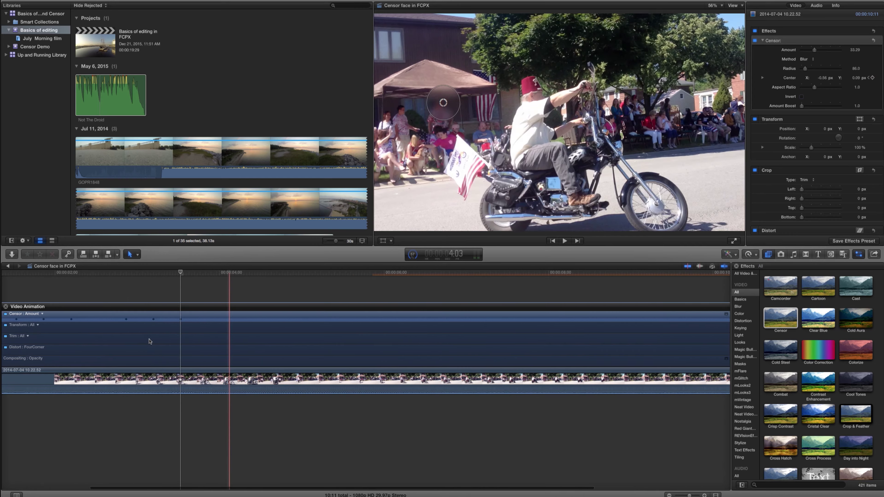
{"action": "scroll", "coordinate": [149, 342], "scroll_direction": "left", "scroll_amount": 4}
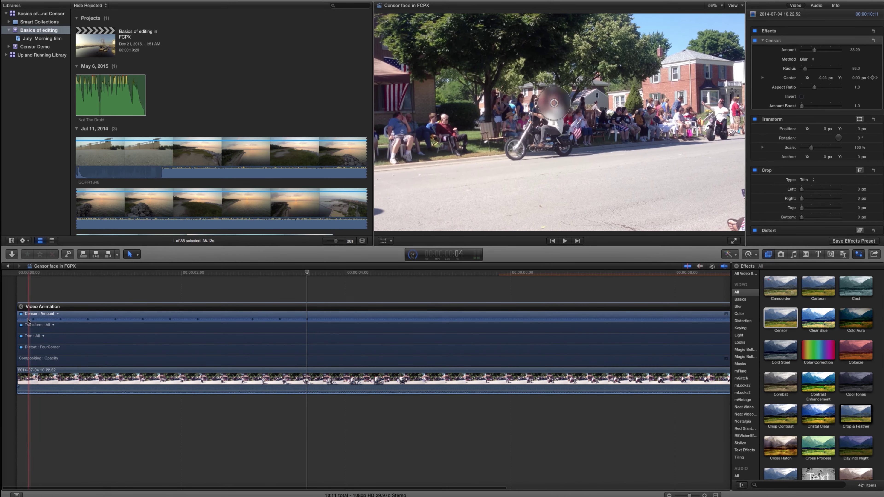
{"action": "left_click", "coordinate": [58, 314]}
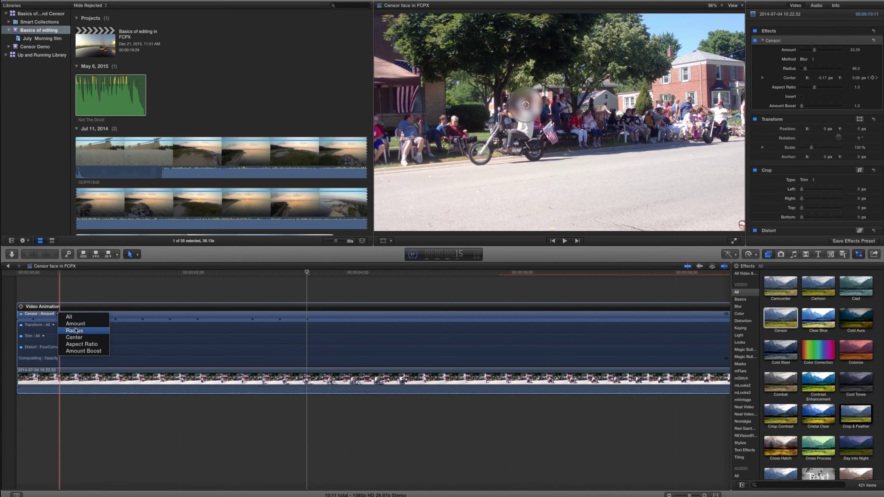
{"action": "left_click", "coordinate": [74, 337]}
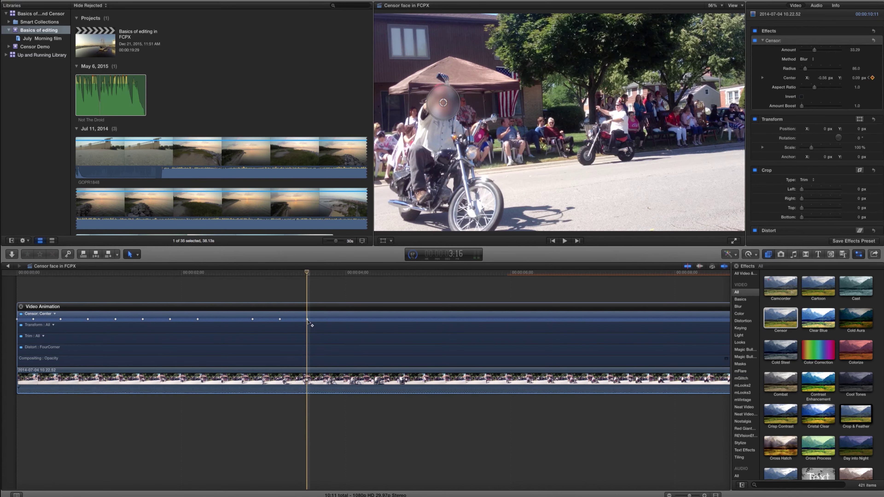
{"action": "left_click", "coordinate": [253, 319]}
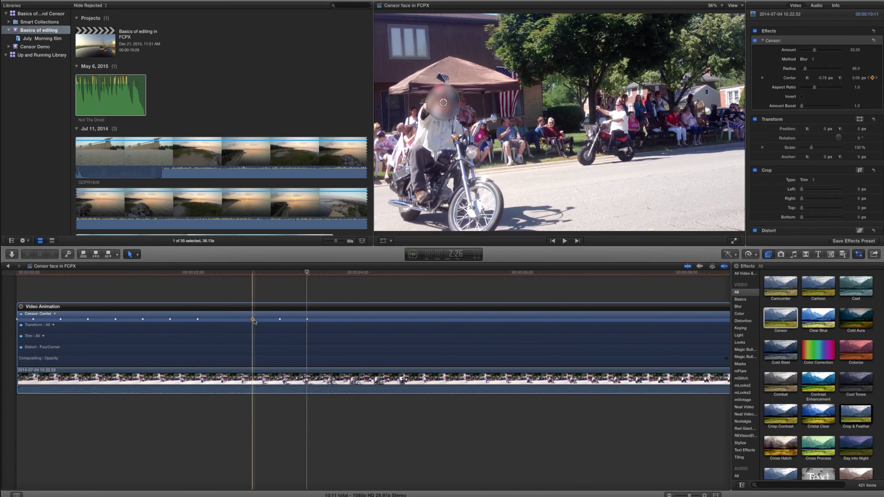
- From the 3:16 keyframe, move to 3:26 and drag the Censor blur circle onto the rider's face
{"action": "left_click", "coordinate": [311, 273]}
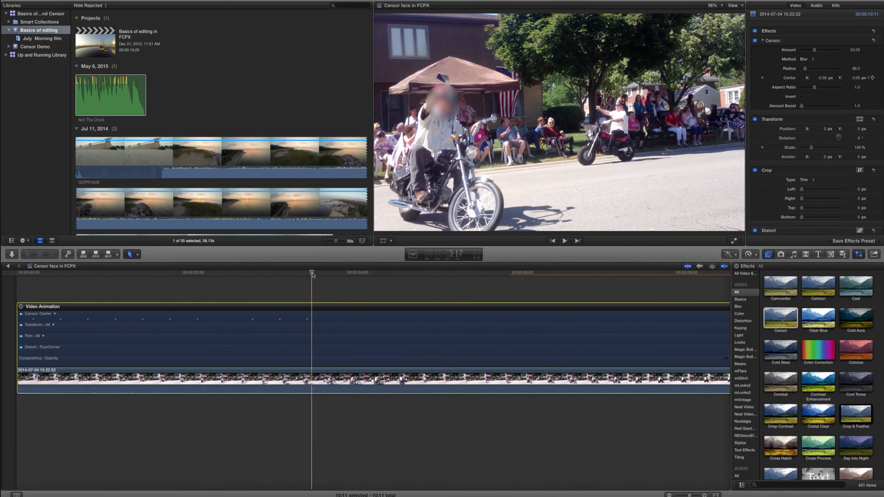
{"action": "left_click", "coordinate": [306, 274]}
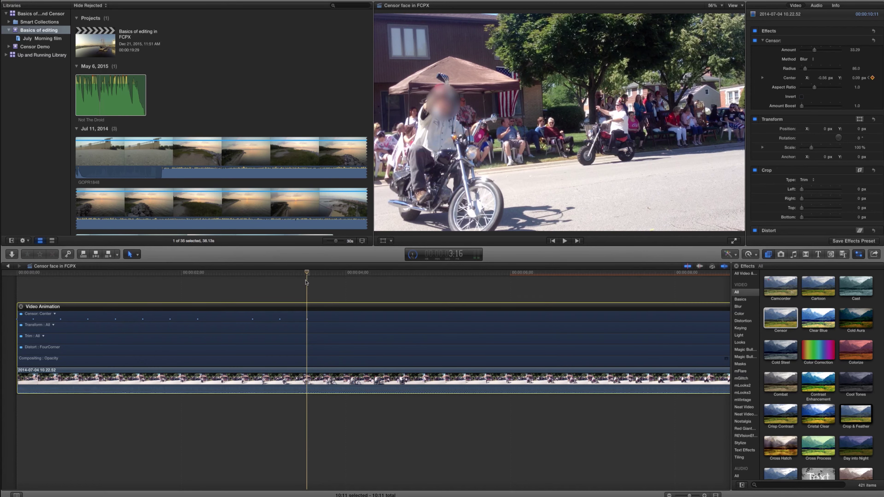
{"action": "key", "text": "space"}
{"action": "left_click", "coordinate": [98, 316]}
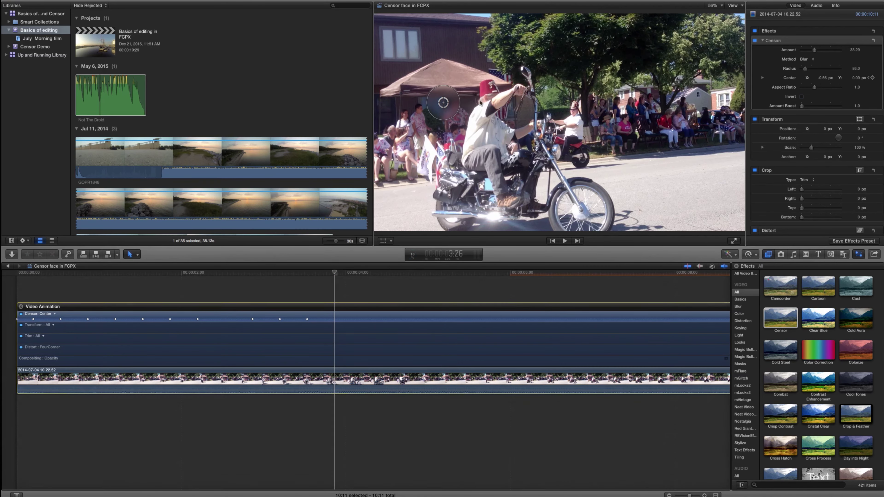
{"action": "left_click_drag", "start_coordinate": [480, 102], "coordinate": [514, 102]}
- Twenty frames later, park the blur circle off the right edge (X 1.05, Y 0.2), then replay from the start
{"action": "key", "text": "shift+Right"}
{"action": "key", "text": "shift+Right"}
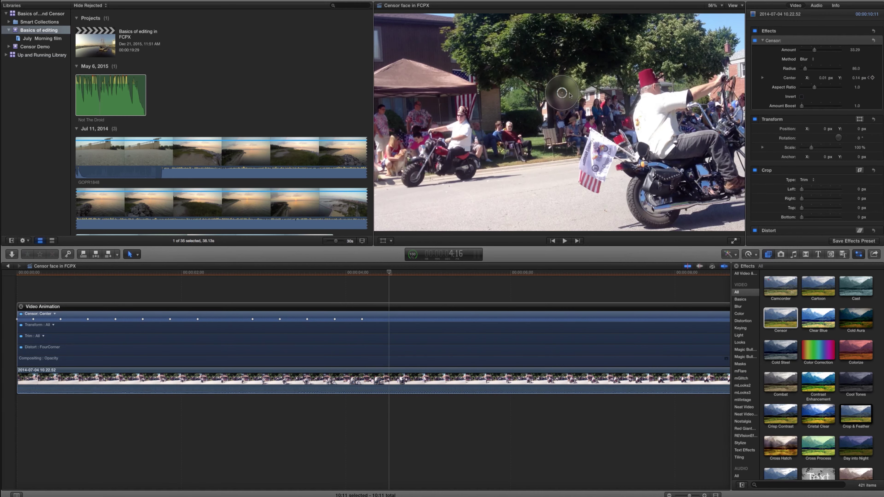
{"action": "key", "text": "shift+Right"}
{"action": "key", "text": "shift+Right"}
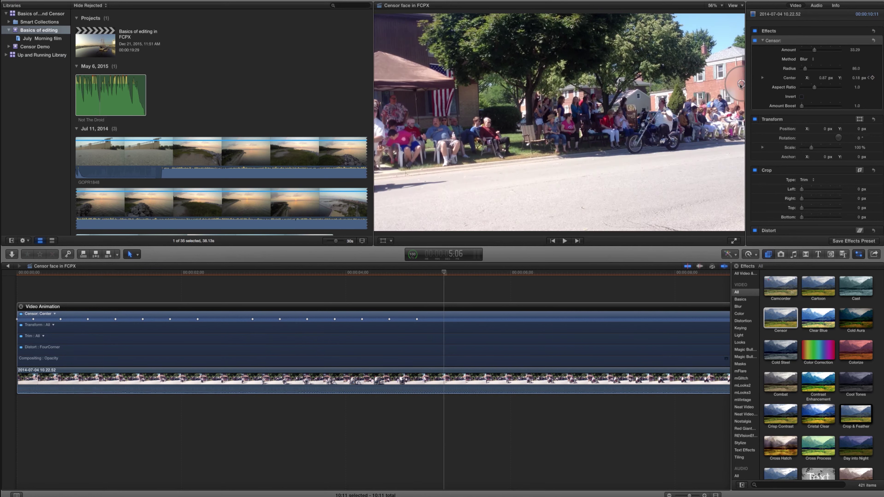
{"action": "left_click_drag", "start_coordinate": [753, 85], "coordinate": [787, 81]}
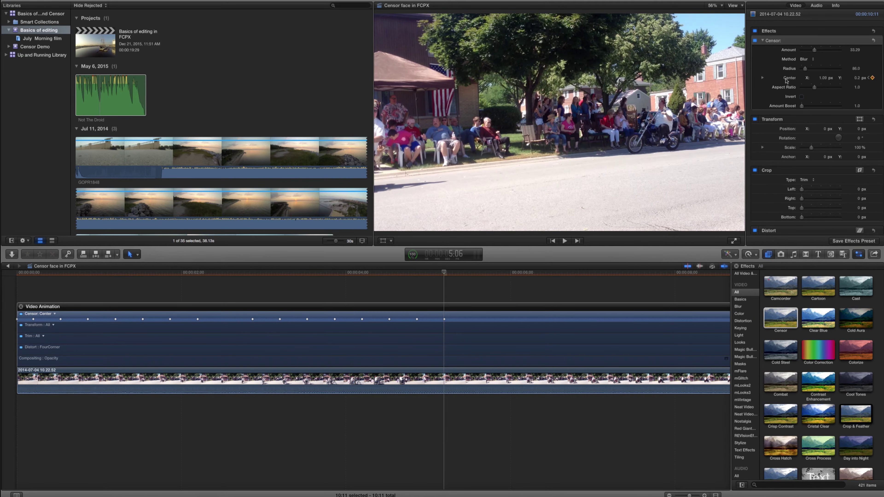
{"action": "left_click_drag", "start_coordinate": [442, 271], "coordinate": [14, 275]}
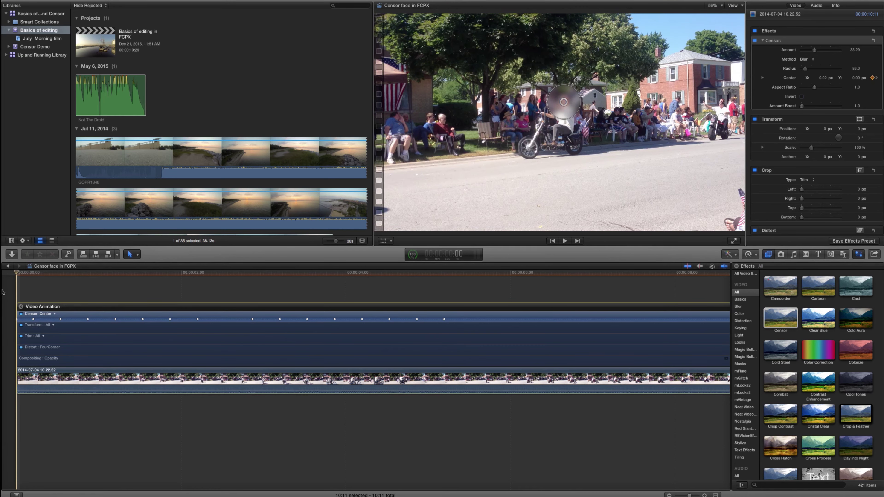
{"action": "key", "text": "space"}
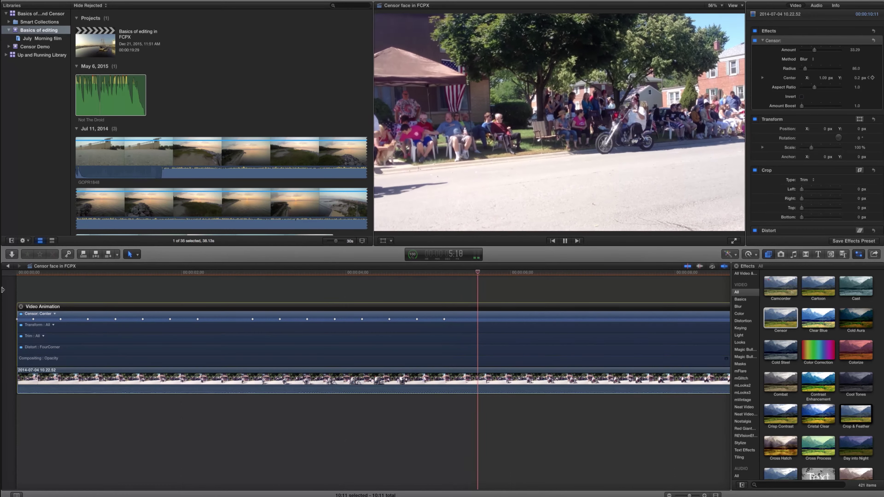
{"action": "key", "text": "space"}
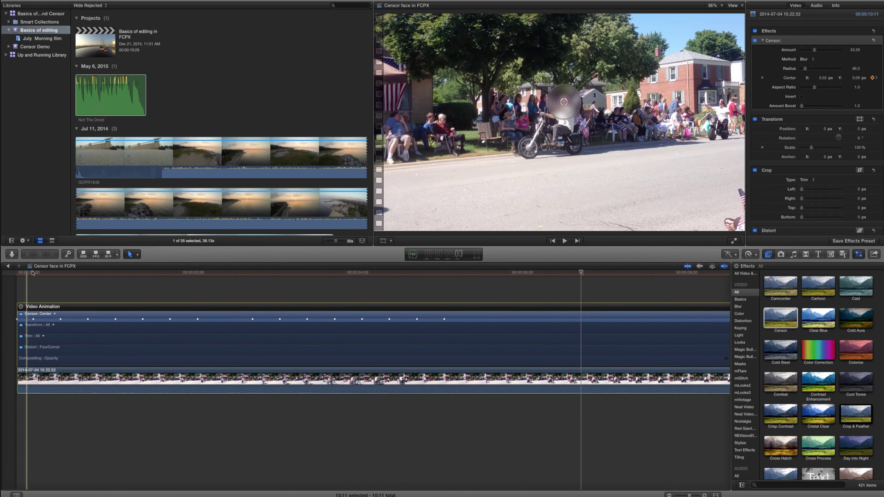
{"action": "left_click", "coordinate": [33, 273]}
{"action": "key", "text": "space"}
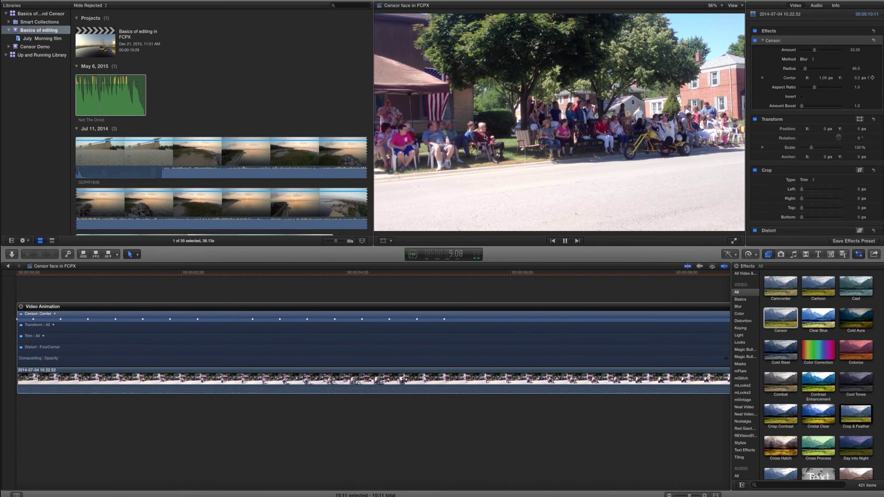
{"action": "left_click", "coordinate": [291, 238]}
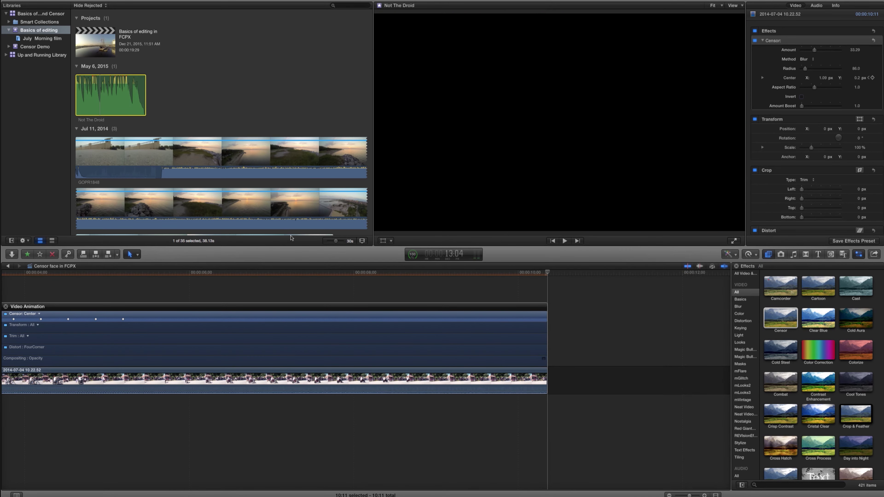
{"action": "left_click", "coordinate": [54, 280]}
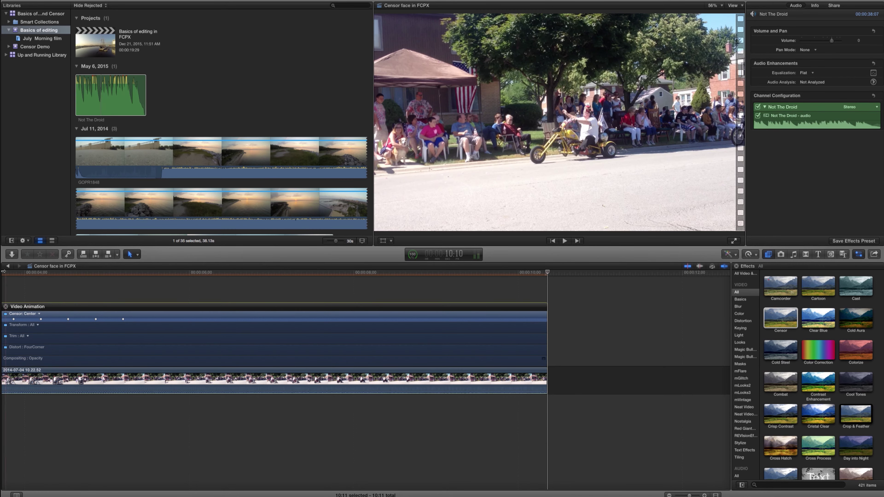
{"action": "left_click", "coordinate": [4, 273]}
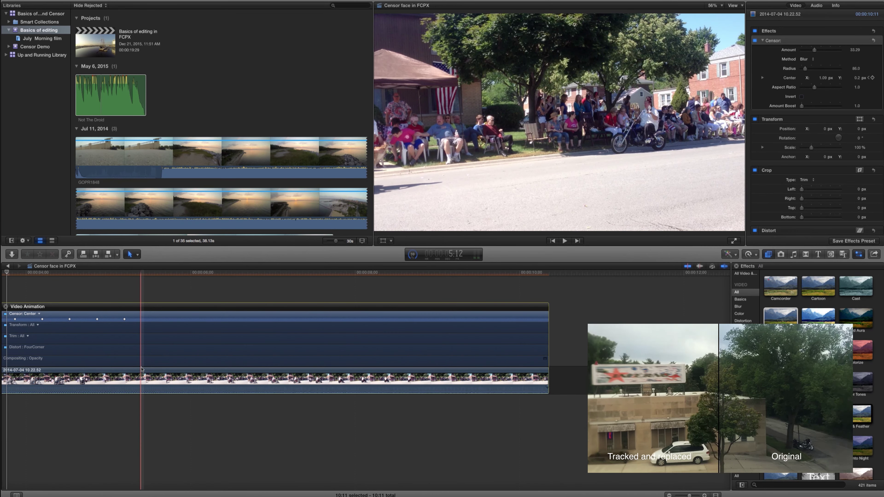
{"action": "left_click", "coordinate": [91, 273]}
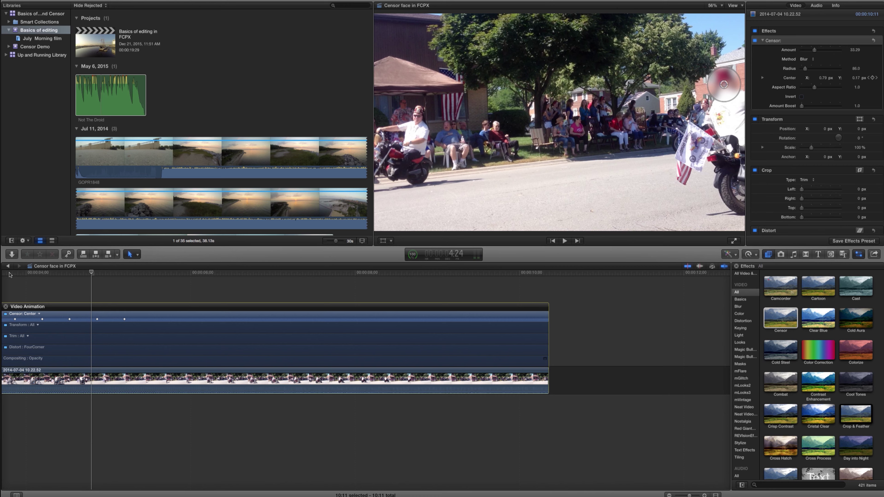
{"action": "key", "text": "space"}
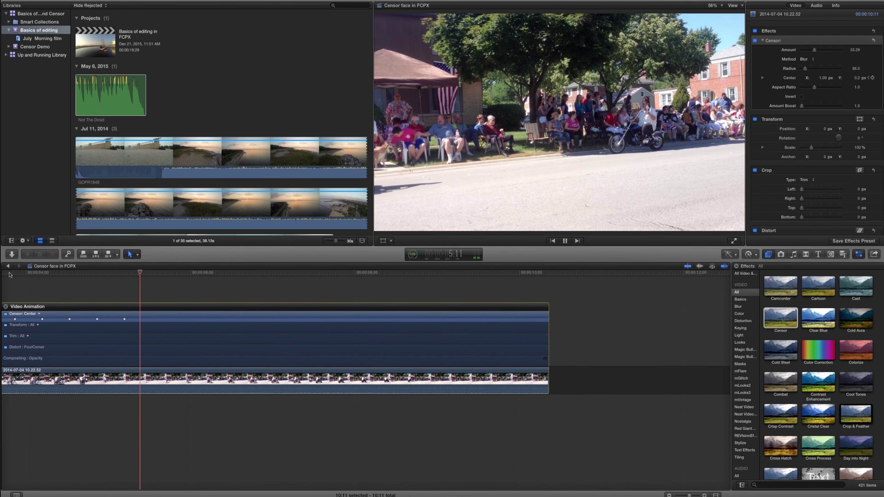